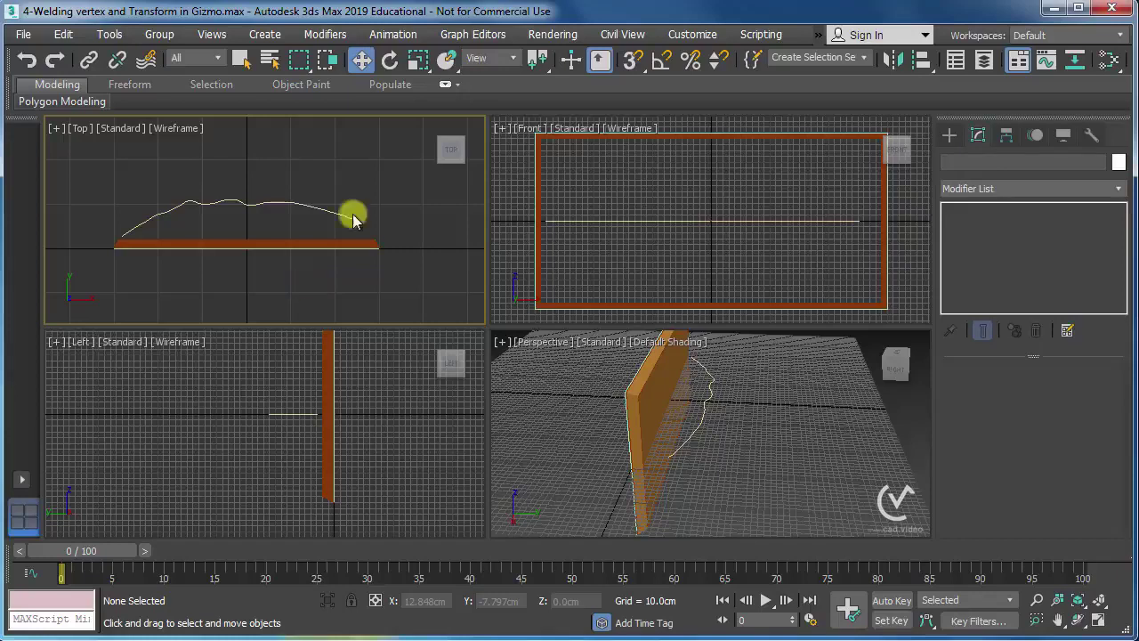
Step: Zoom the Top viewport in on the freehand spline running beside the wall
{"action": "scroll", "coordinate": [311, 212], "scroll_direction": "up", "scroll_amount": 5}
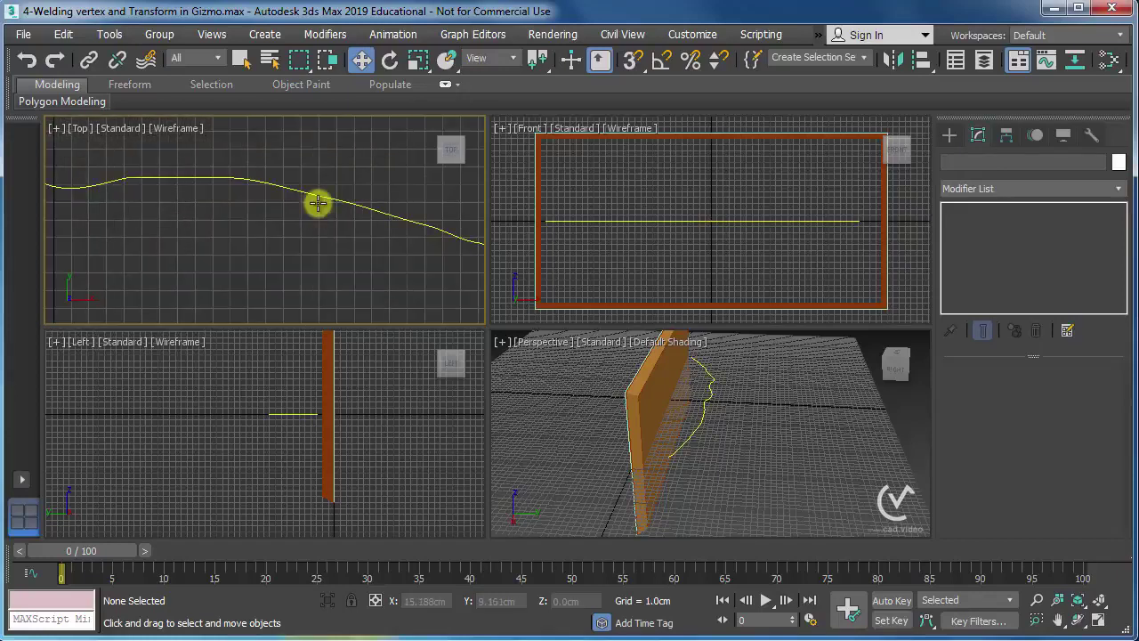
Step: Put Freehand001 at Vertex level and select the bend vertex to expose its Bezier handles
{"action": "left_click", "coordinate": [318, 201]}
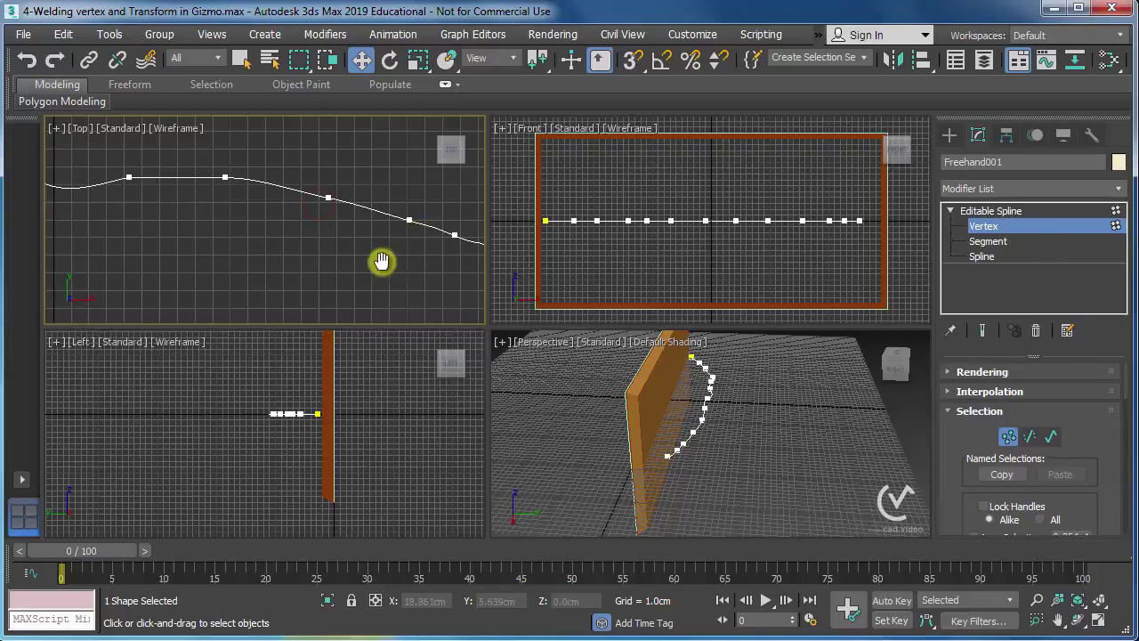
{"action": "middle_click_drag", "start_coordinate": [382, 262], "coordinate": [222, 258]}
{"action": "scroll", "coordinate": [279, 246], "scroll_direction": "up", "scroll_amount": 2}
{"action": "scroll", "coordinate": [281, 244], "scroll_direction": "up", "scroll_amount": 2}
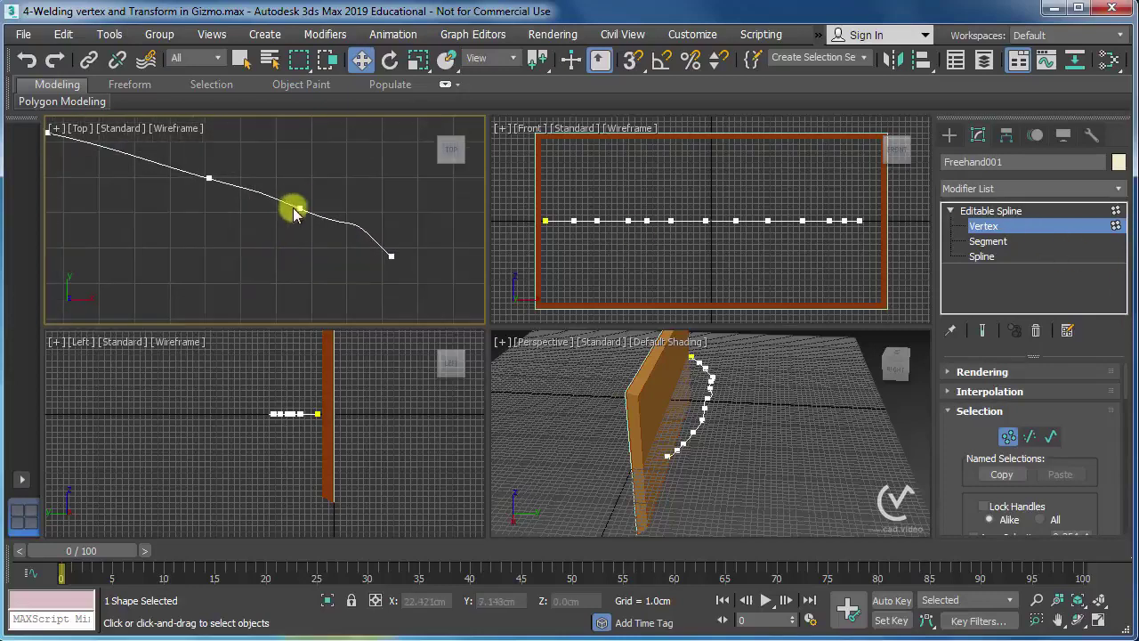
{"action": "left_click", "coordinate": [301, 204]}
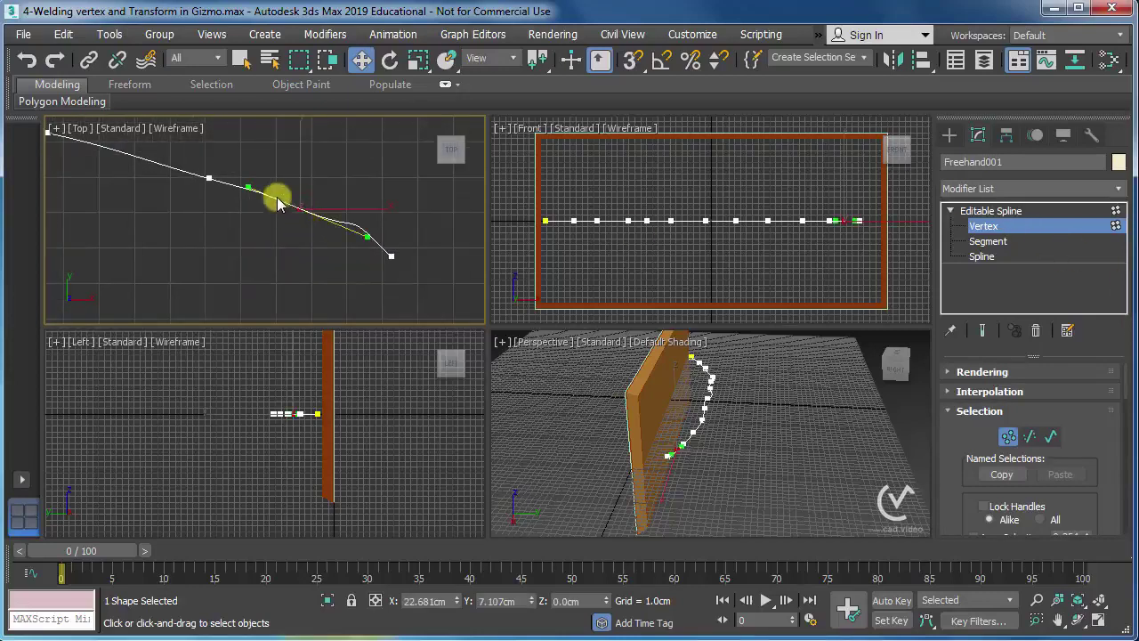
{"action": "middle_click_drag", "start_coordinate": [254, 181], "coordinate": [247, 210]}
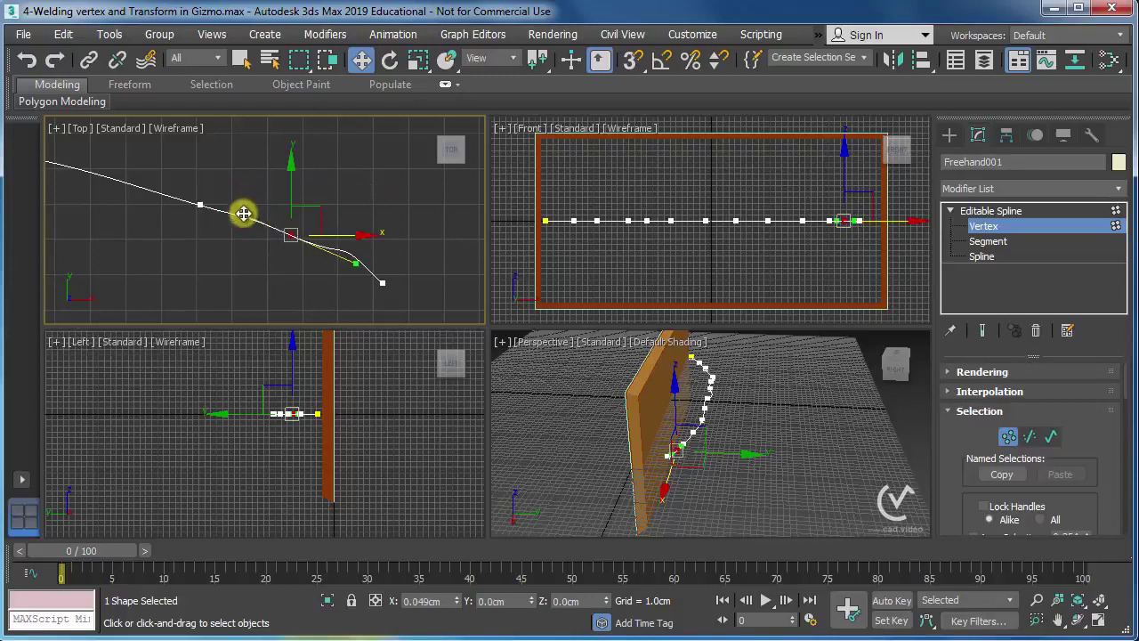
{"action": "mouse_move", "coordinate": [243, 243]}
{"action": "left_mouse_down"}
{"action": "mouse_move", "coordinate": [255, 267]}
{"action": "mouse_move", "coordinate": [308, 265]}
{"action": "mouse_move", "coordinate": [288, 249]}
{"action": "mouse_move", "coordinate": [233, 250]}
{"action": "mouse_move", "coordinate": [211, 265]}
{"action": "mouse_move", "coordinate": [229, 208]}
{"action": "mouse_move", "coordinate": [231, 261]}
{"action": "mouse_move", "coordinate": [243, 255]}
{"action": "left_mouse_up"}
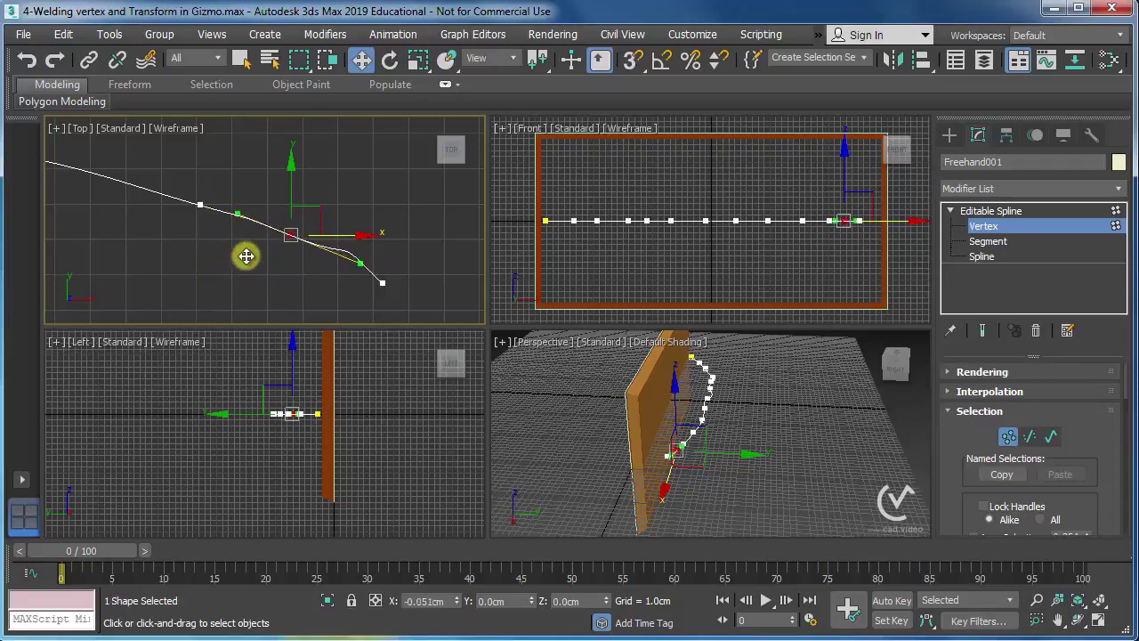
Step: Zoom the Perspective view in on the bend vertex, then drag its Bezier handle in Top
{"action": "right_click", "coordinate": [756, 475]}
{"action": "scroll", "coordinate": [694, 469], "scroll_direction": "up", "scroll_amount": 3}
{"action": "scroll", "coordinate": [635, 445], "scroll_direction": "up", "scroll_amount": 2}
{"action": "scroll", "coordinate": [623, 445], "scroll_direction": "up", "scroll_amount": 3}
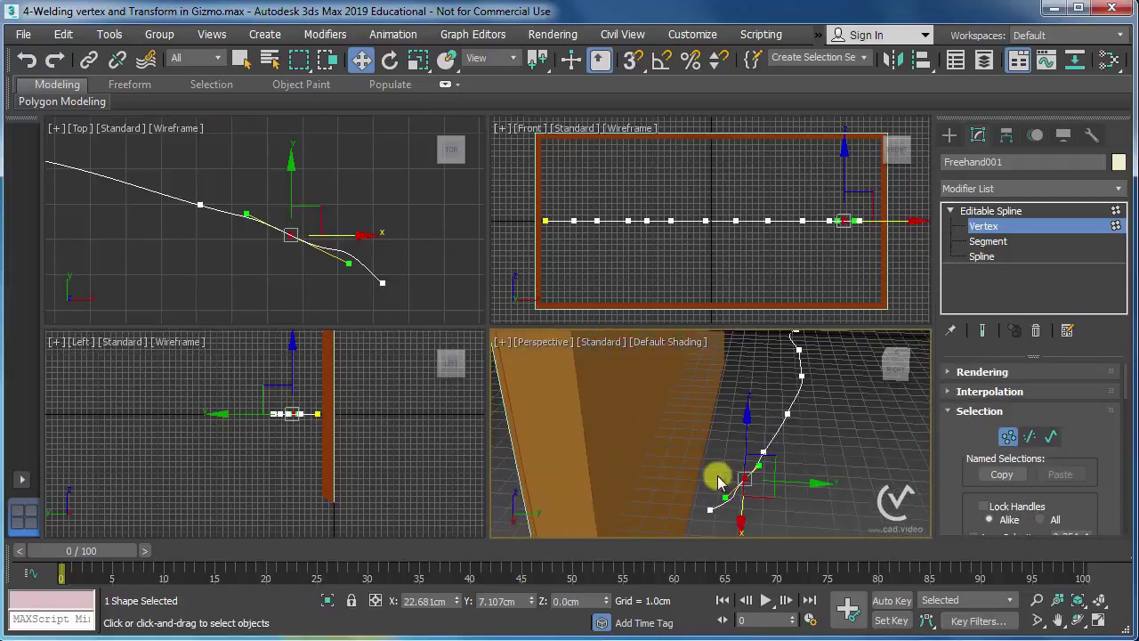
{"action": "right_click", "coordinate": [253, 202]}
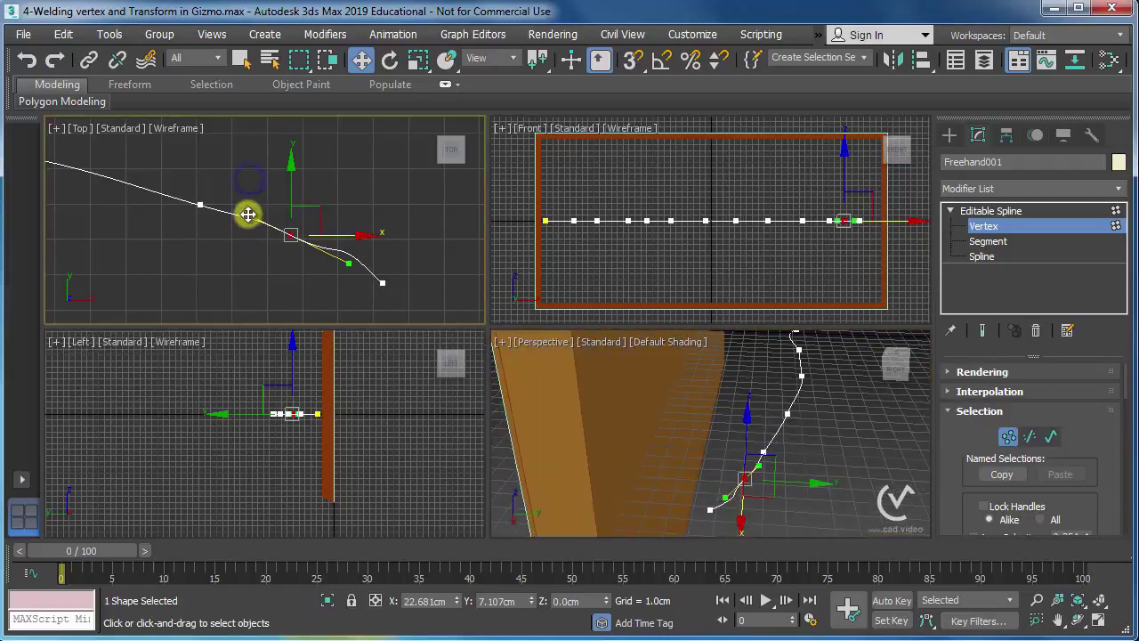
{"action": "mouse_move", "coordinate": [229, 220]}
{"action": "left_mouse_down"}
{"action": "mouse_move", "coordinate": [286, 197]}
{"action": "mouse_move", "coordinate": [247, 208]}
{"action": "mouse_move", "coordinate": [166, 288]}
{"action": "mouse_move", "coordinate": [102, 297]}
{"action": "mouse_move", "coordinate": [300, 270]}
{"action": "mouse_move", "coordinate": [407, 270]}
{"action": "mouse_move", "coordinate": [292, 255]}
{"action": "mouse_move", "coordinate": [243, 265]}
{"action": "left_mouse_up"}
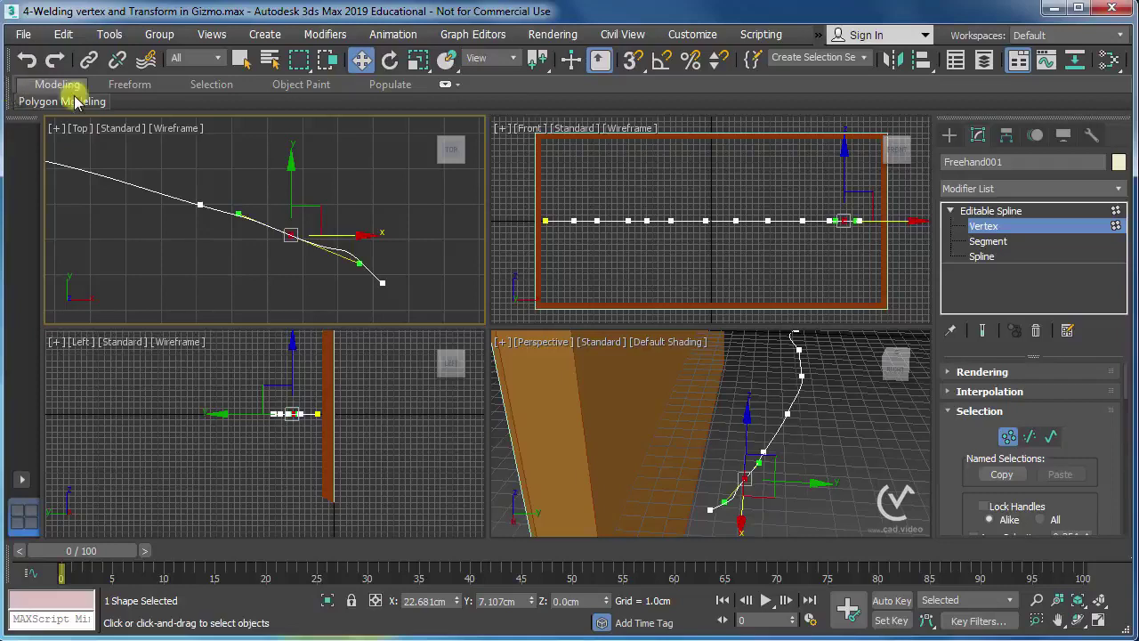
Step: Dock the Axis Constraints toolbar, lock to X, and stretch the bend vertex's handles along X
{"action": "right_click", "coordinate": [9, 59]}
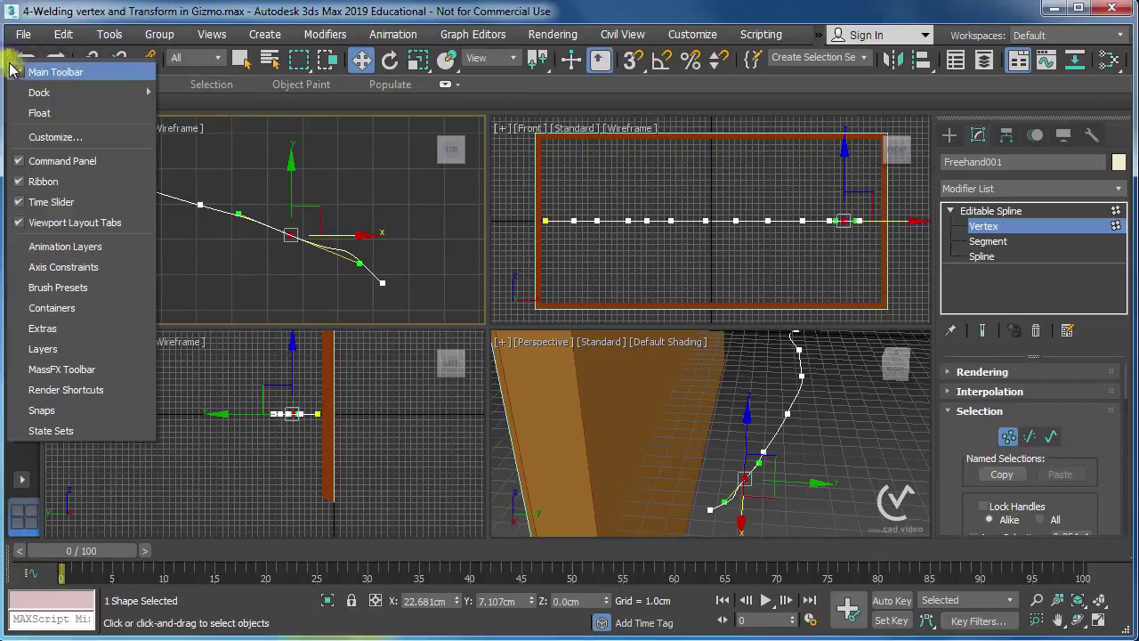
{"action": "left_click", "coordinate": [54, 269]}
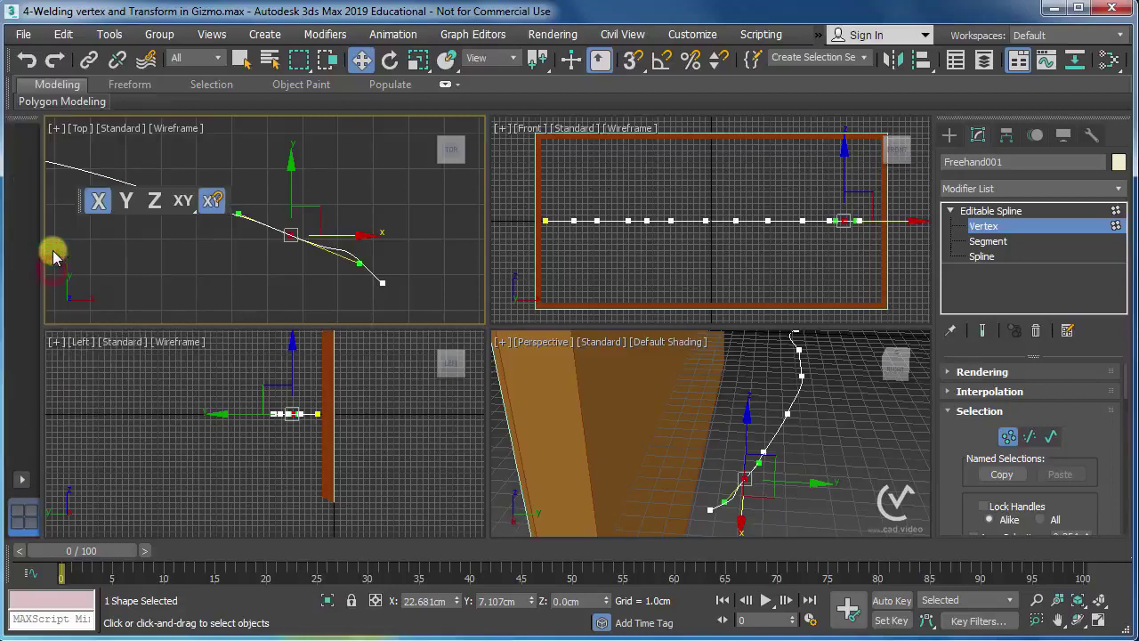
{"action": "left_click", "coordinate": [101, 216]}
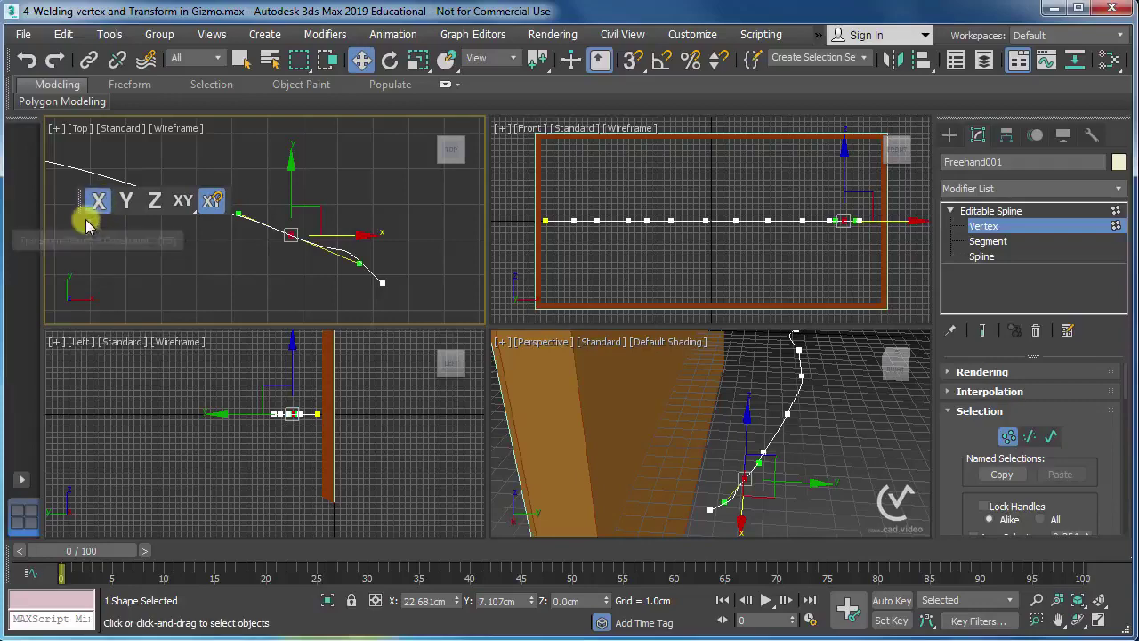
{"action": "mouse_move", "coordinate": [76, 203]}
{"action": "left_mouse_down"}
{"action": "mouse_move", "coordinate": [21, 127]}
{"action": "mouse_move", "coordinate": [26, 70]}
{"action": "left_mouse_up"}
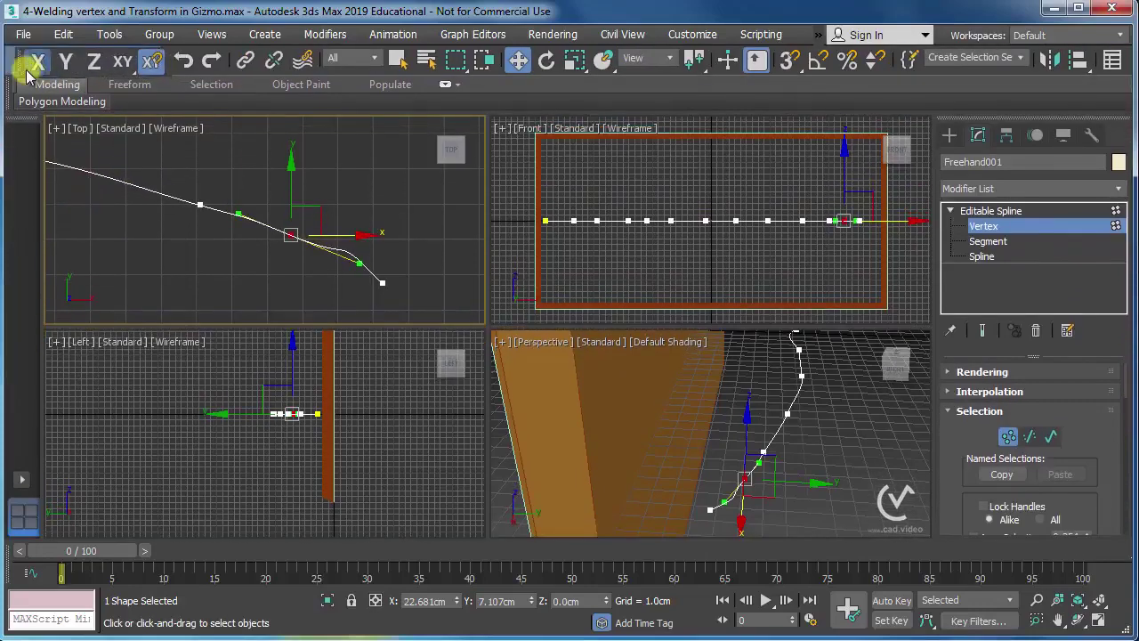
{"action": "left_click", "coordinate": [27, 59]}
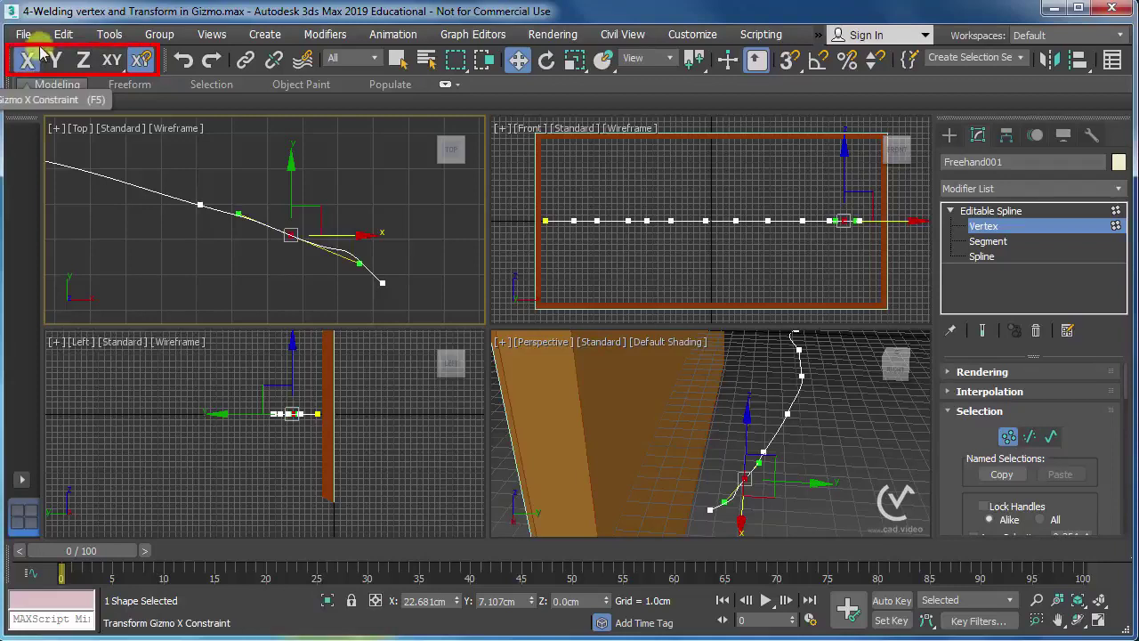
{"action": "mouse_move", "coordinate": [240, 214]}
{"action": "left_mouse_down"}
{"action": "mouse_move", "coordinate": [286, 201]}
{"action": "mouse_move", "coordinate": [196, 218]}
{"action": "left_mouse_up"}
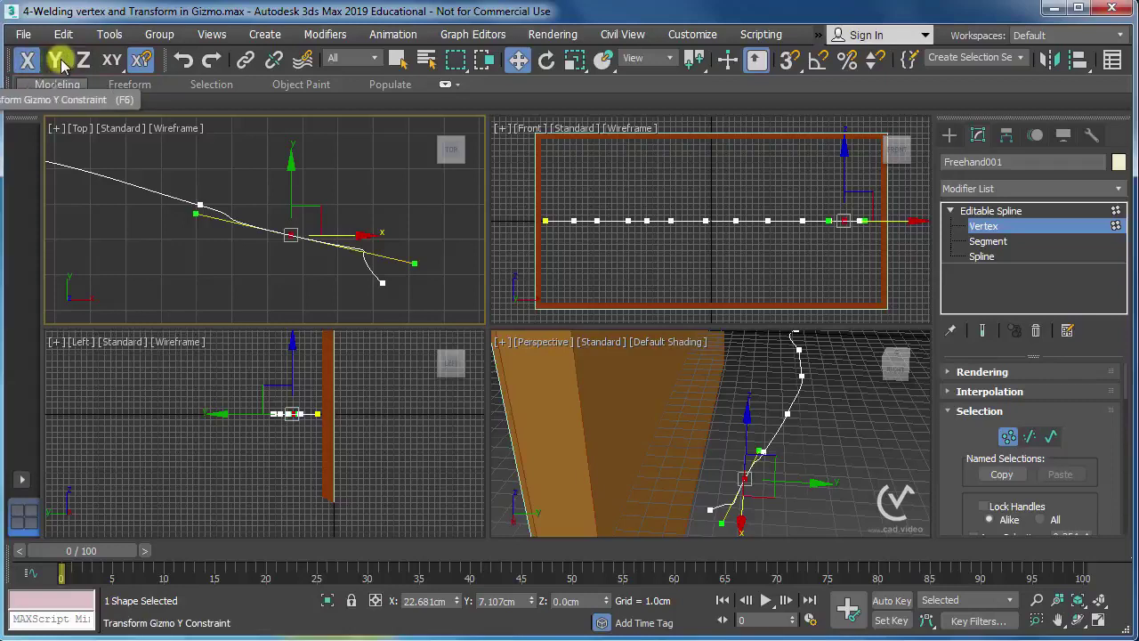
Step: Lock moves to X, hide the gizmo, and swing the handle into a steep S-bend, ending on Y
{"action": "left_click", "coordinate": [113, 62]}
{"action": "key", "text": "F8"}
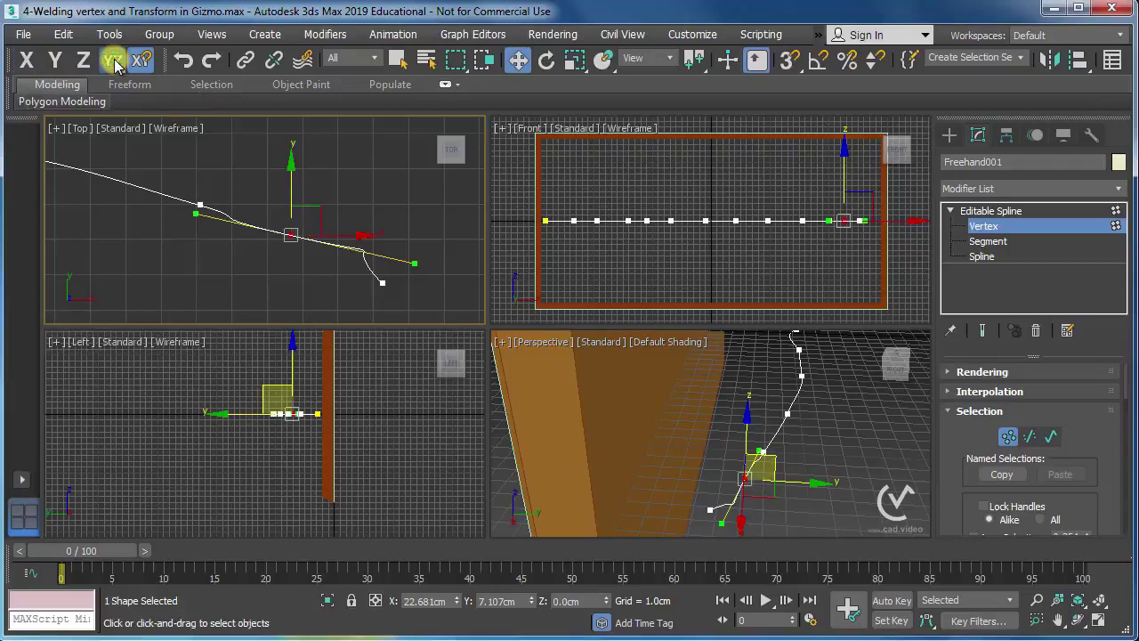
{"action": "key", "text": "F8"}
{"action": "left_click", "coordinate": [27, 60]}
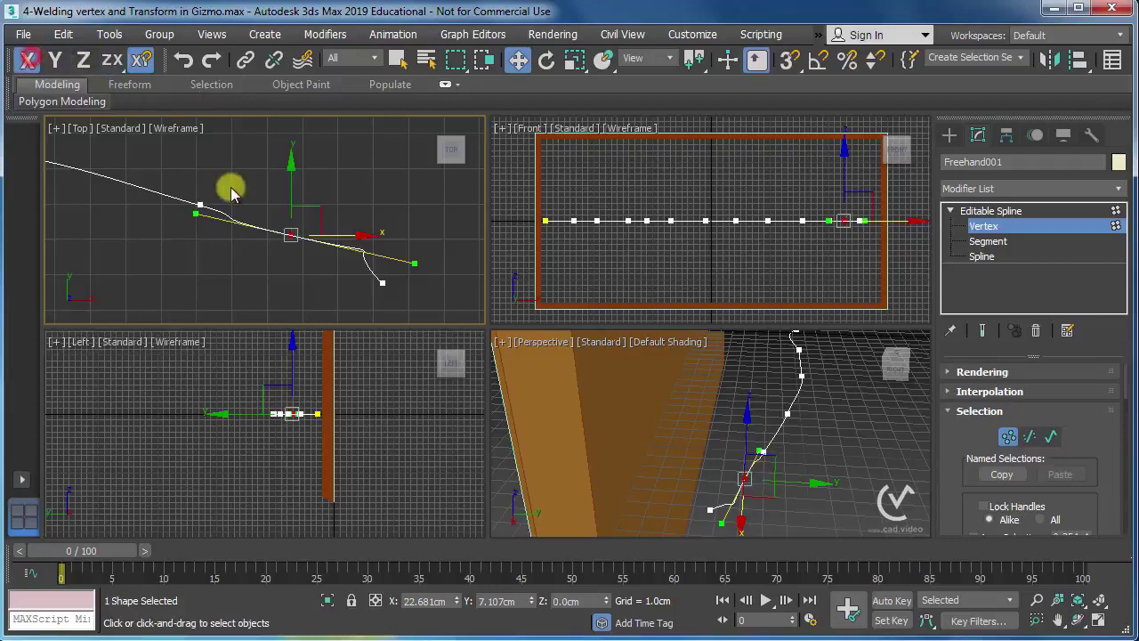
{"action": "mouse_move", "coordinate": [196, 214]}
{"action": "left_mouse_down"}
{"action": "mouse_move", "coordinate": [362, 207]}
{"action": "mouse_move", "coordinate": [297, 186]}
{"action": "left_mouse_up"}
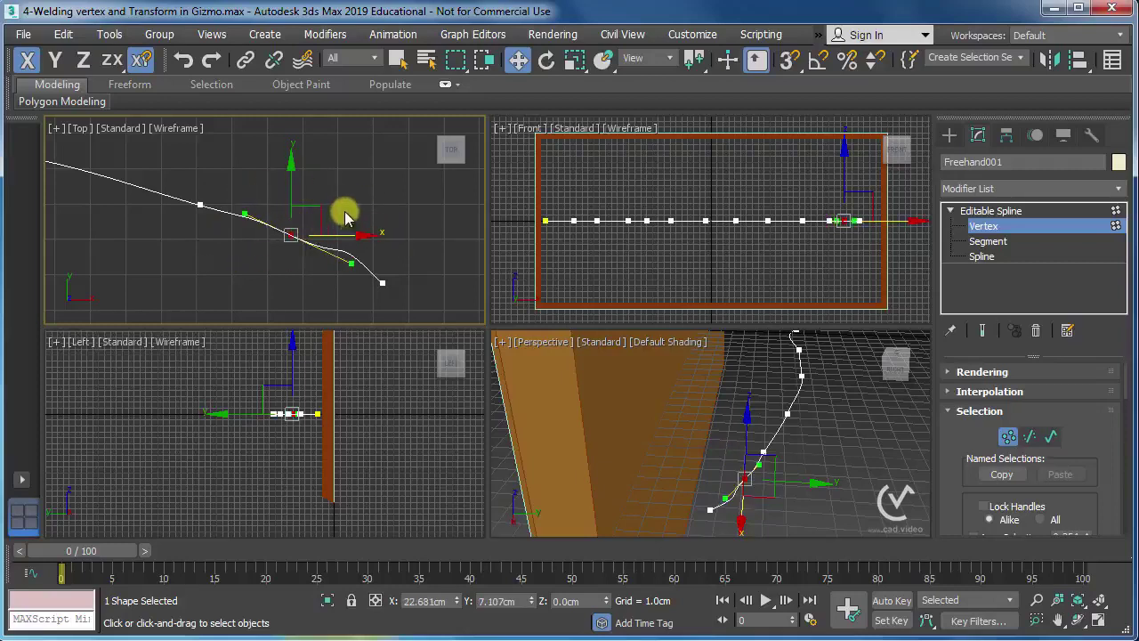
{"action": "key", "text": "x"}
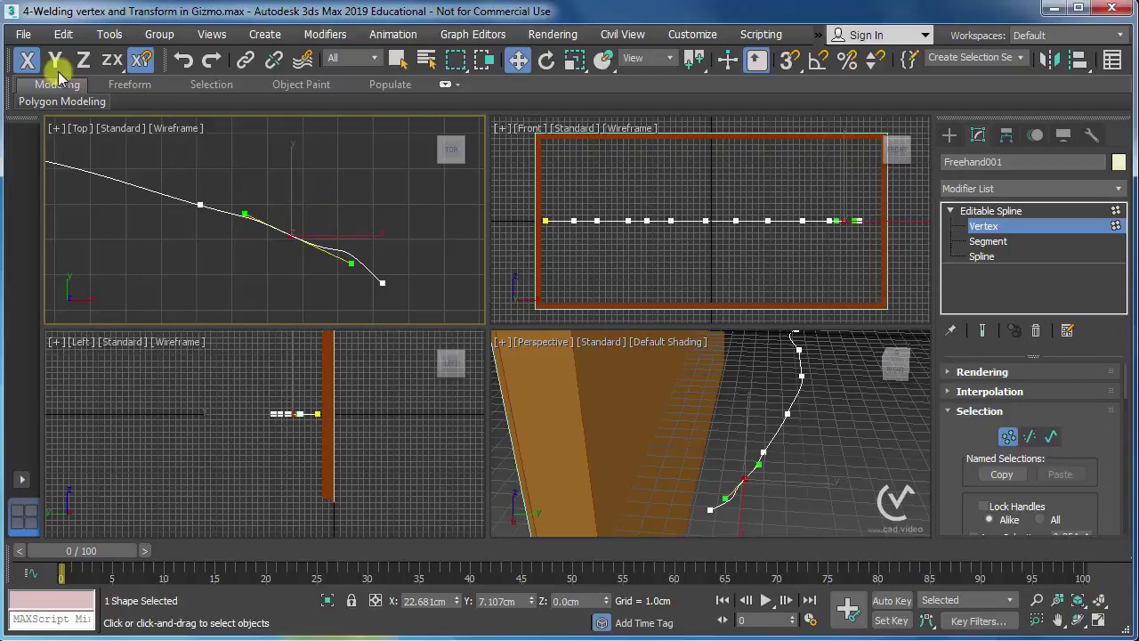
{"action": "mouse_move", "coordinate": [240, 214]}
{"action": "left_mouse_down"}
{"action": "mouse_move", "coordinate": [206, 215]}
{"action": "mouse_move", "coordinate": [224, 234]}
{"action": "mouse_move", "coordinate": [278, 220]}
{"action": "mouse_move", "coordinate": [305, 165]}
{"action": "mouse_move", "coordinate": [198, 229]}
{"action": "mouse_move", "coordinate": [231, 178]}
{"action": "mouse_move", "coordinate": [232, 201]}
{"action": "left_mouse_up"}
{"action": "left_click", "coordinate": [55, 59]}
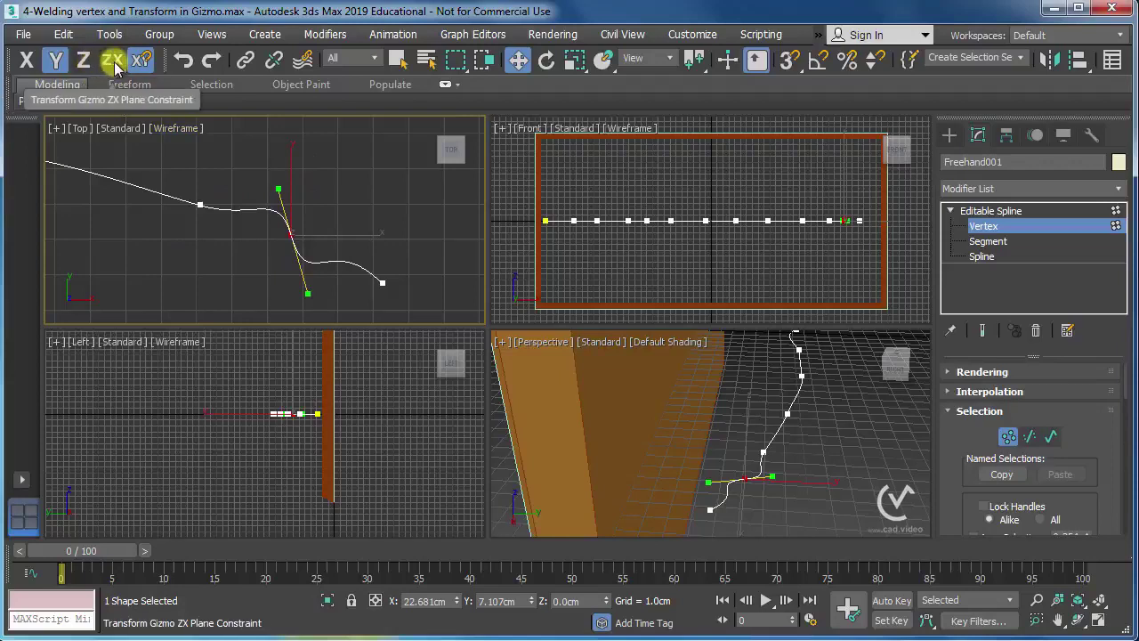
Step: Under the XY plane constraint, shorten the Bezier handles so the curve smooths out
{"action": "left_click", "coordinate": [113, 61]}
{"action": "left_click", "coordinate": [114, 66]}
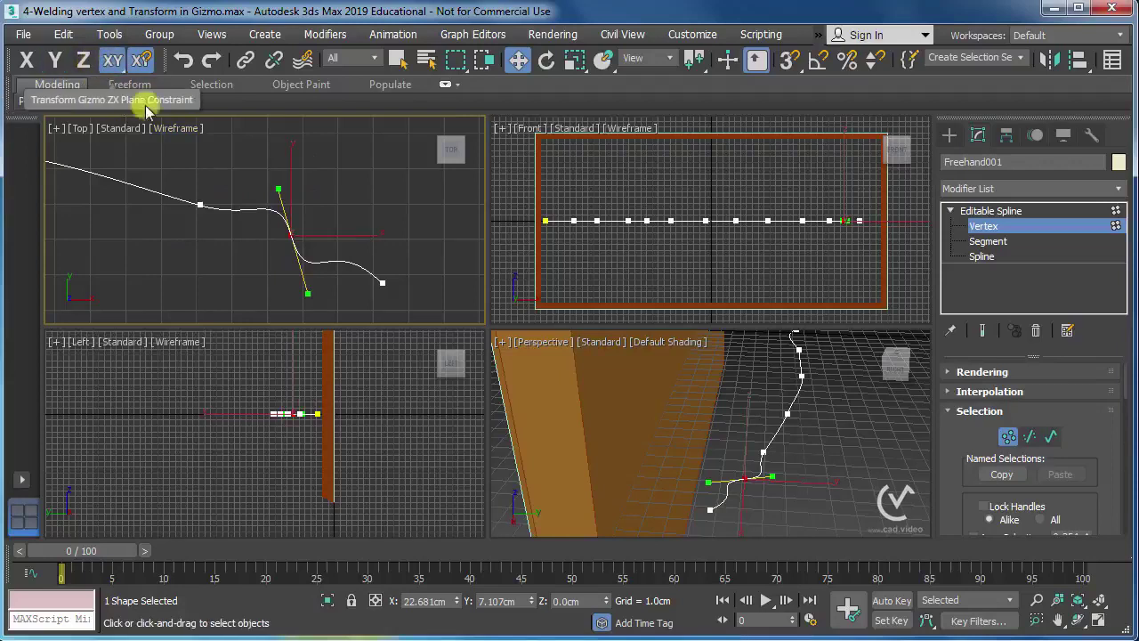
{"action": "mouse_move", "coordinate": [279, 189]}
{"action": "left_mouse_down"}
{"action": "mouse_move", "coordinate": [252, 200]}
{"action": "mouse_move", "coordinate": [260, 268]}
{"action": "mouse_move", "coordinate": [237, 244]}
{"action": "mouse_move", "coordinate": [232, 209]}
{"action": "mouse_move", "coordinate": [246, 217]}
{"action": "mouse_move", "coordinate": [229, 204]}
{"action": "mouse_move", "coordinate": [261, 229]}
{"action": "left_mouse_up"}
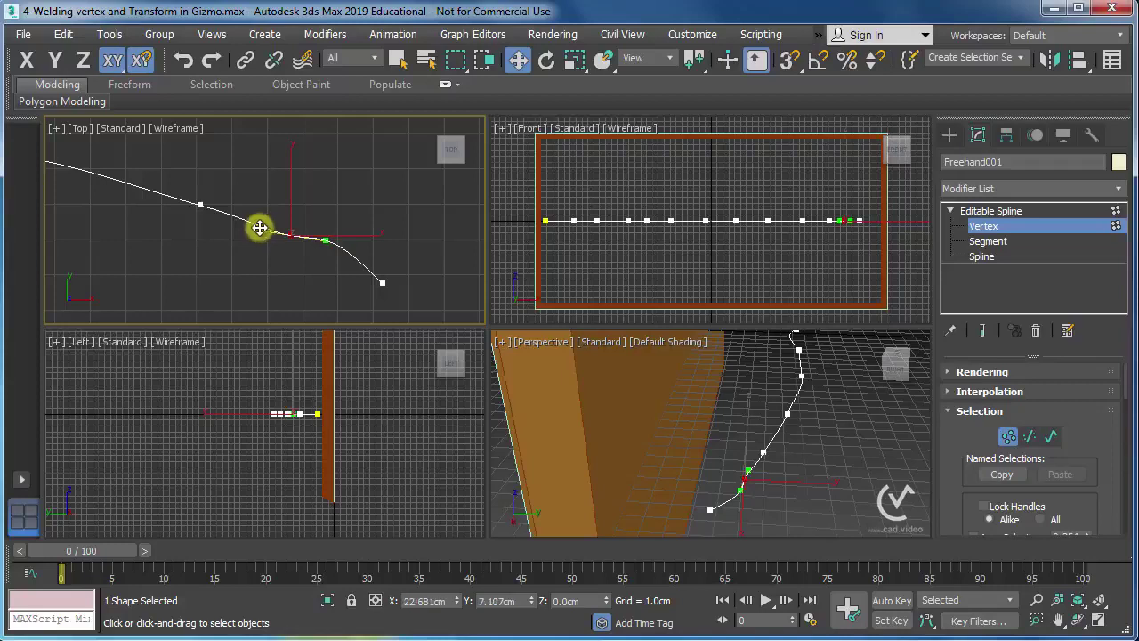
{"action": "left_click_drag", "start_coordinate": [259, 227], "coordinate": [265, 232]}
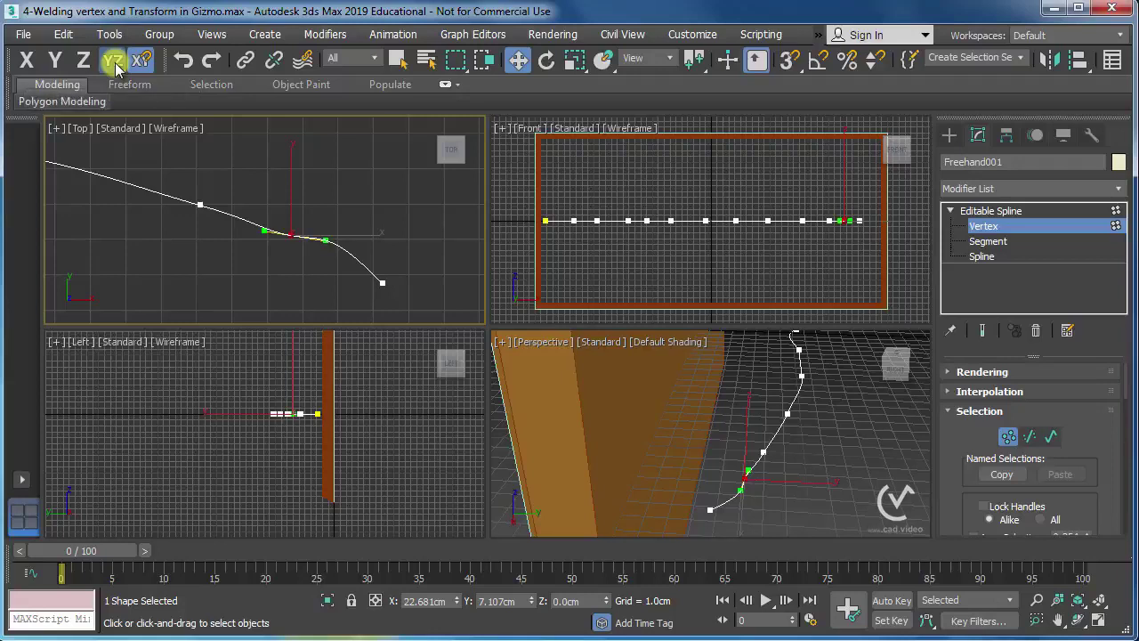
{"action": "left_click", "coordinate": [114, 63]}
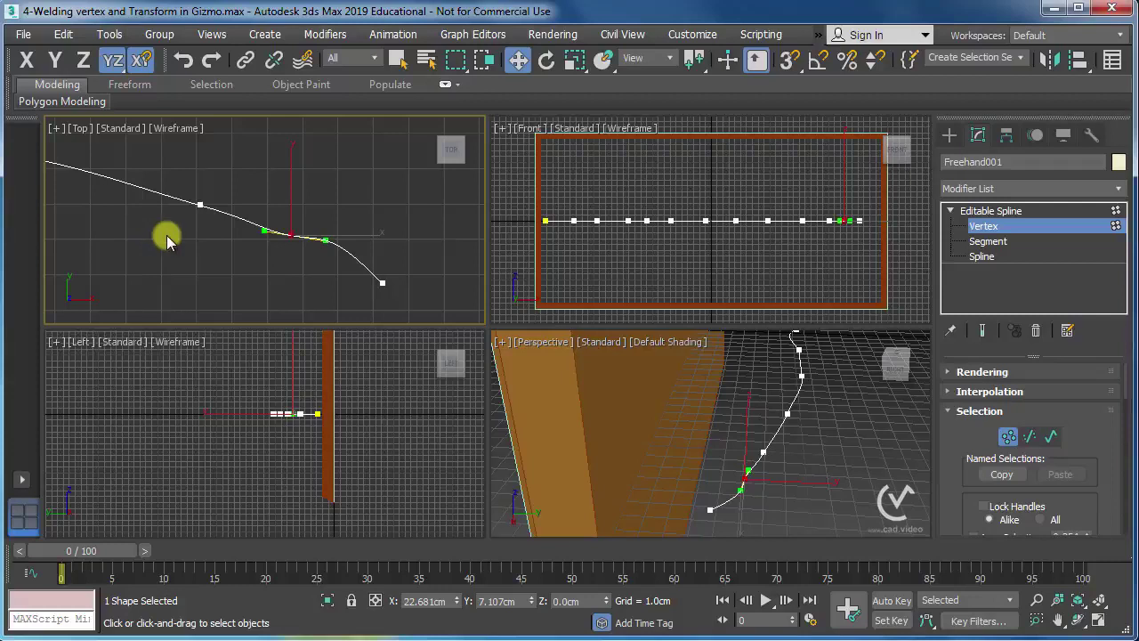
Step: Hide the Axis Constraints toolbar, deselect the vertex, and zoom out the Top view
{"action": "right_click", "coordinate": [11, 92]}
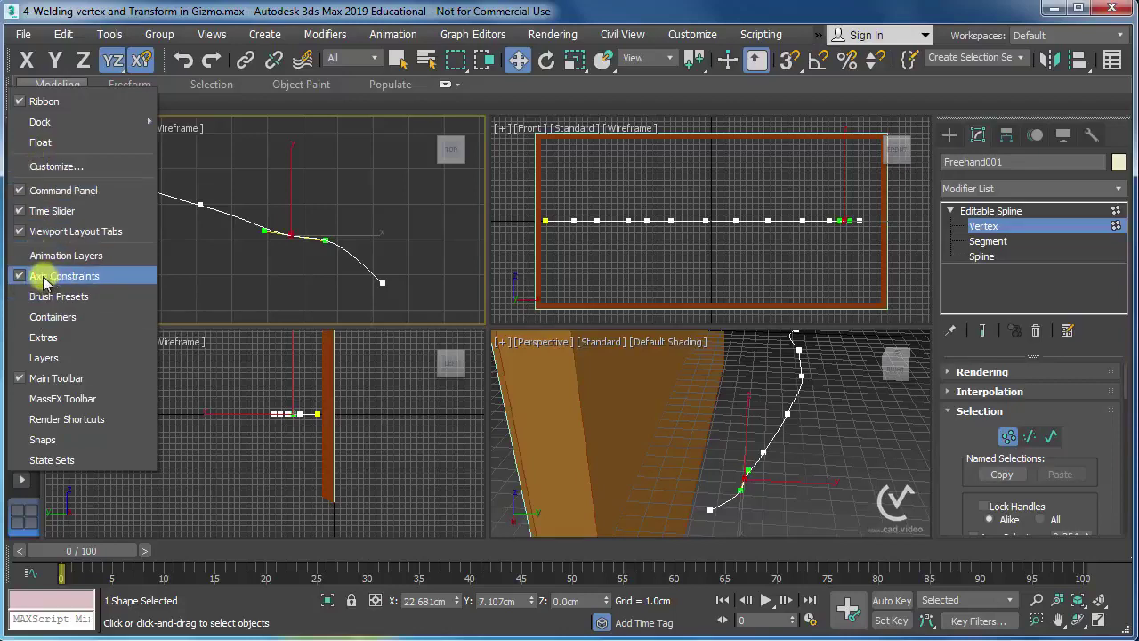
{"action": "left_click", "coordinate": [71, 277]}
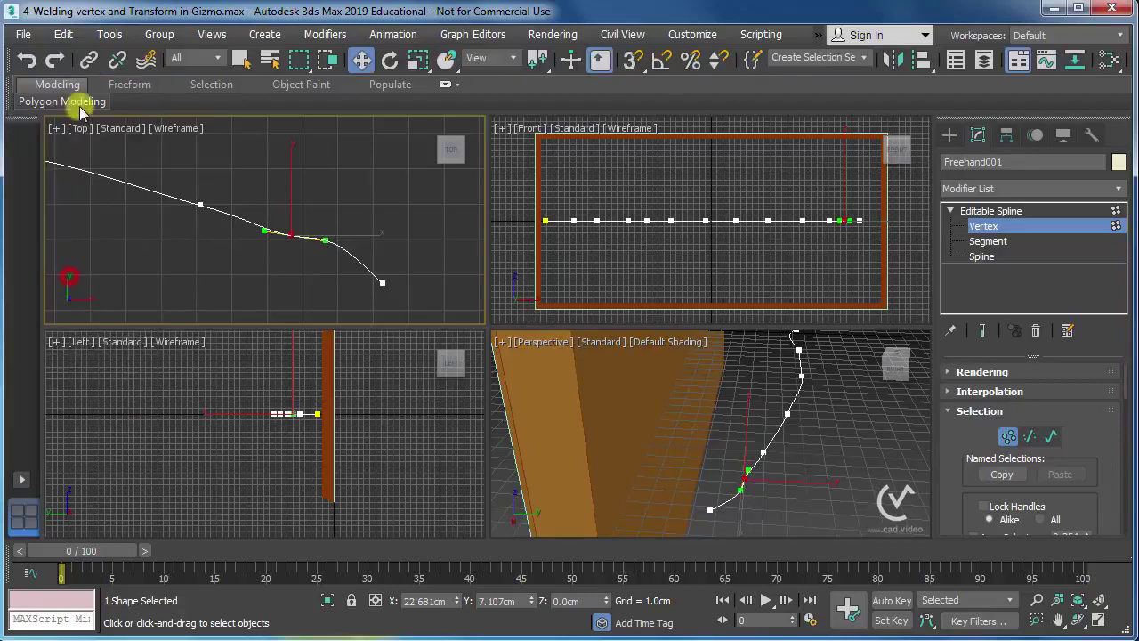
{"action": "left_click", "coordinate": [401, 434]}
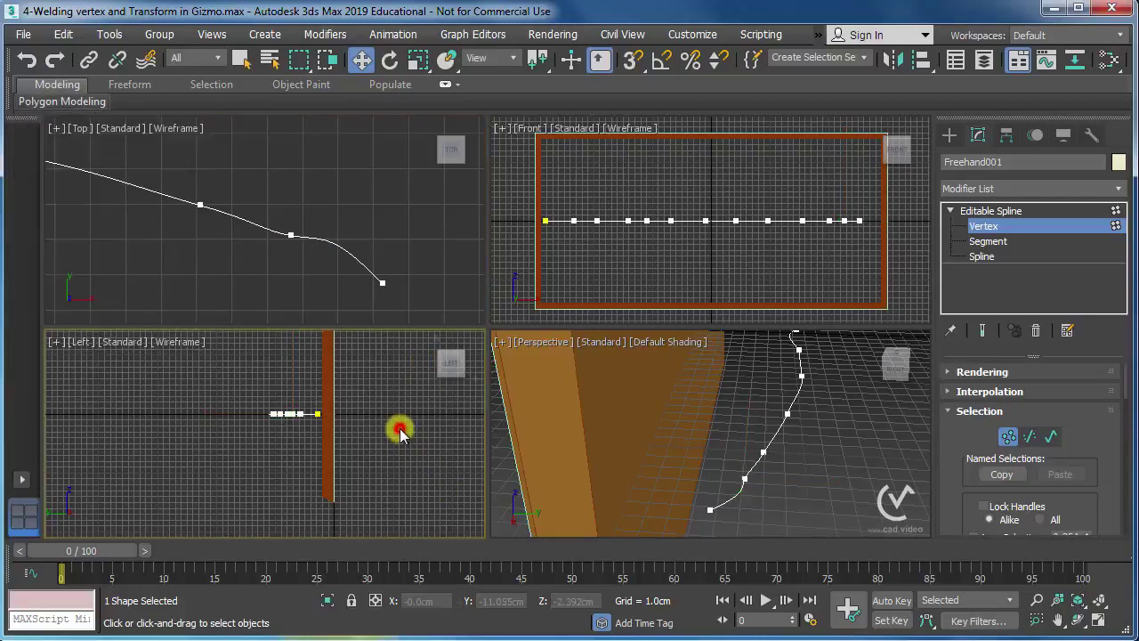
{"action": "left_click", "coordinate": [344, 293]}
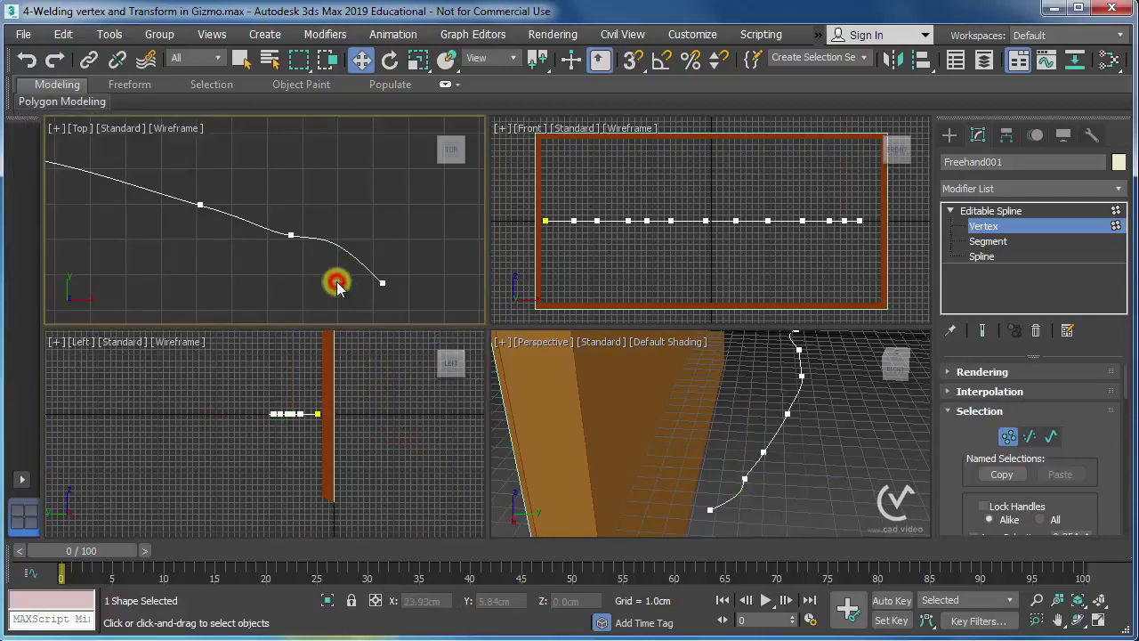
{"action": "scroll", "coordinate": [330, 275], "scroll_direction": "down", "scroll_amount": 2}
{"action": "scroll", "coordinate": [326, 223], "scroll_direction": "down", "scroll_amount": 1}
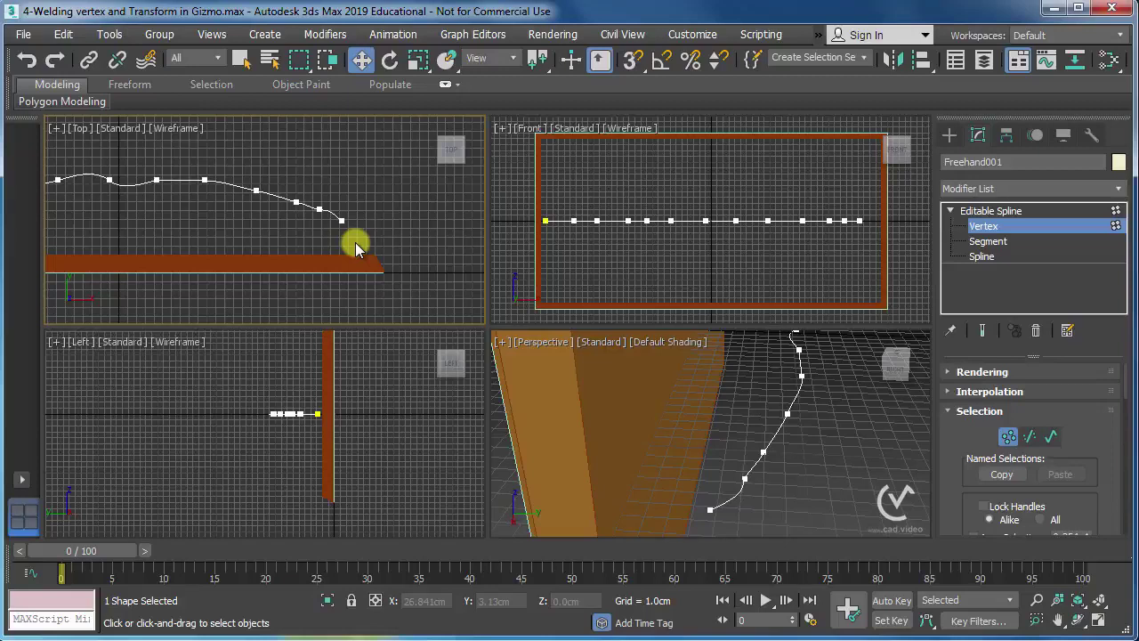
Step: Draw Line002 with curved vertices from near the wall up to the freehand curve's end
{"action": "left_click", "coordinate": [949, 135]}
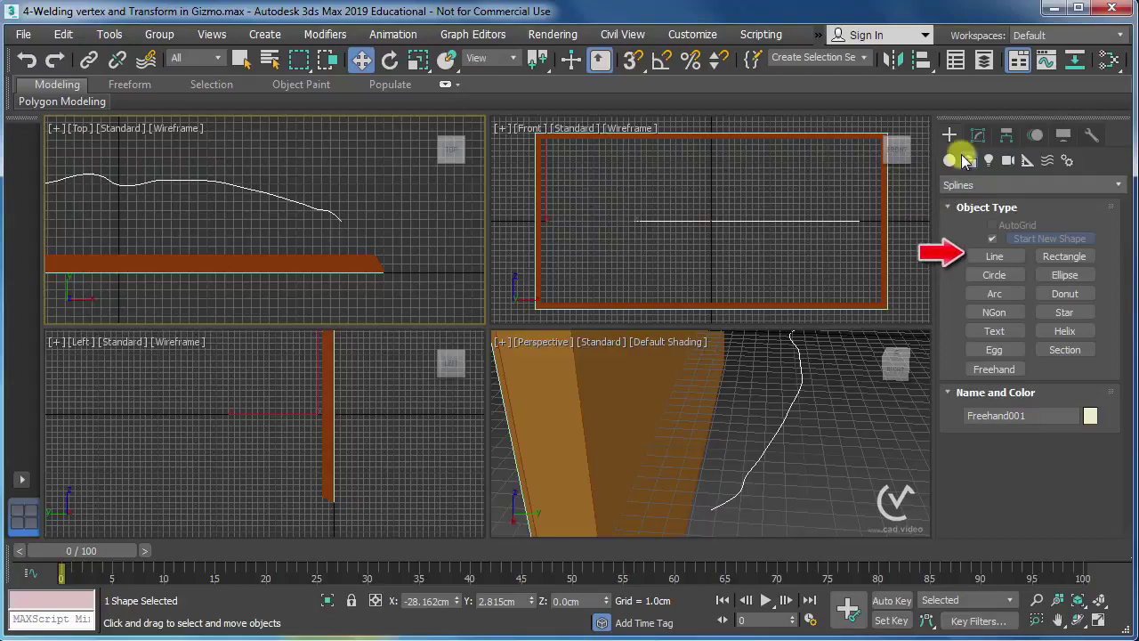
{"action": "left_click", "coordinate": [997, 258]}
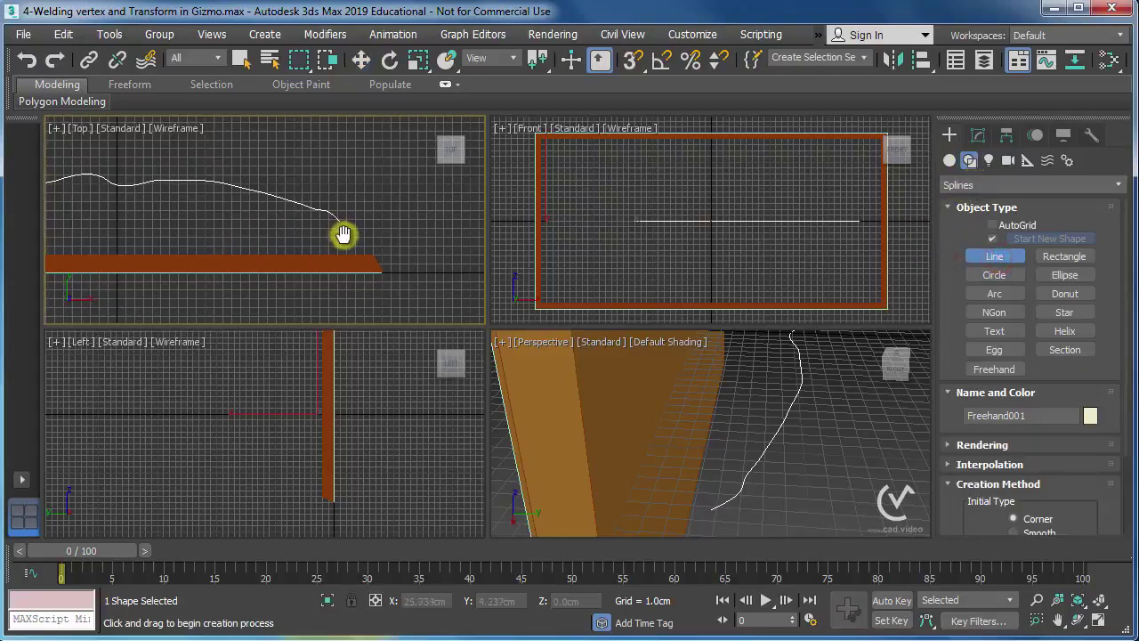
{"action": "mouse_move", "coordinate": [344, 236]}
{"action": "middle_mouse_down"}
{"action": "mouse_move", "coordinate": [314, 220]}
{"action": "mouse_move", "coordinate": [330, 247]}
{"action": "middle_mouse_up"}
{"action": "scroll", "coordinate": [334, 246], "scroll_direction": "up", "scroll_amount": 3}
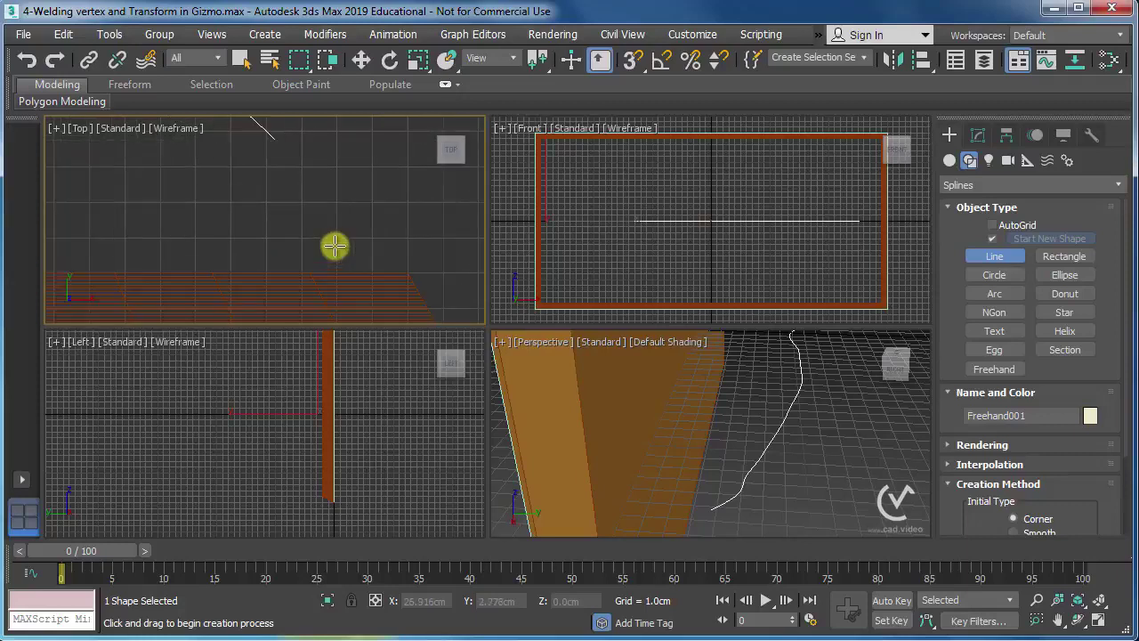
{"action": "left_click", "coordinate": [398, 268]}
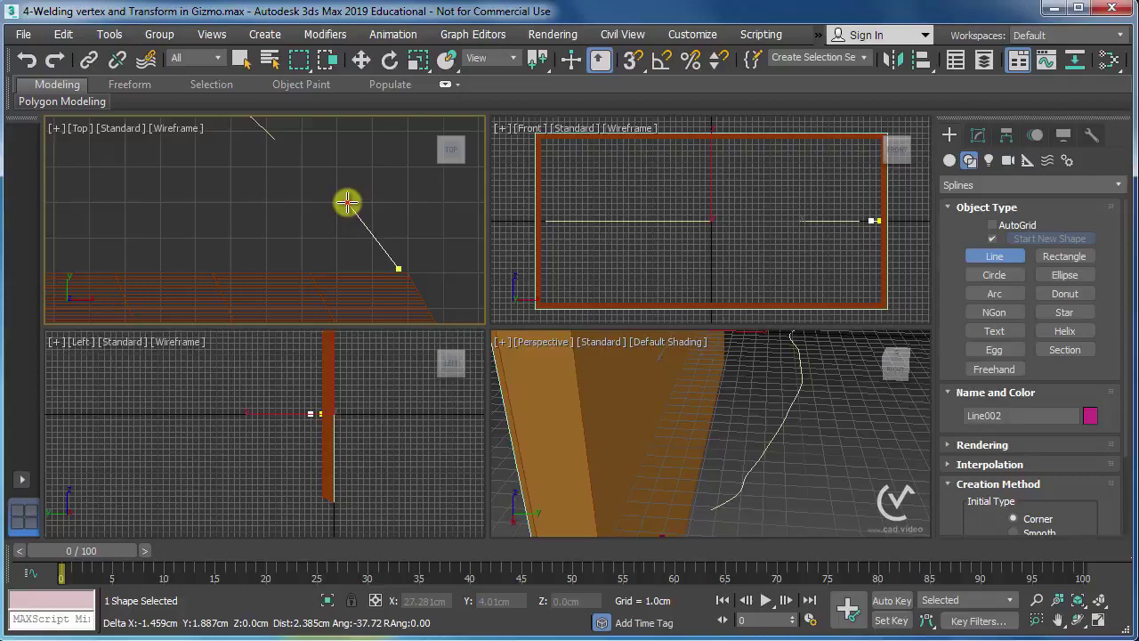
{"action": "mouse_move", "coordinate": [347, 203]}
{"action": "left_mouse_down"}
{"action": "mouse_move", "coordinate": [323, 204]}
{"action": "mouse_move", "coordinate": [302, 184]}
{"action": "left_mouse_up"}
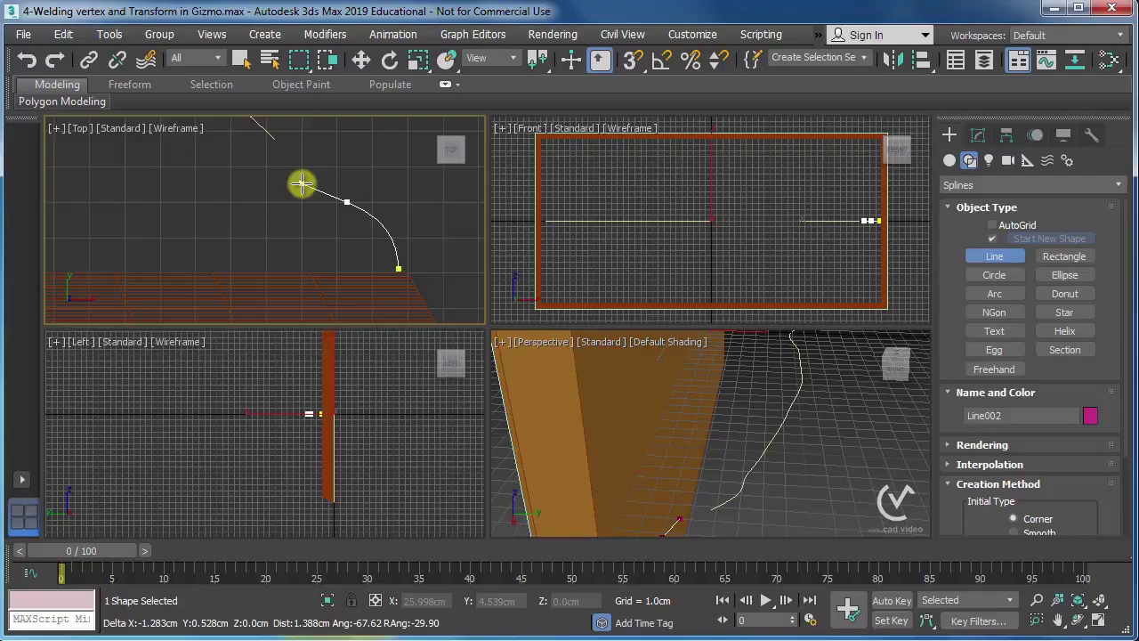
{"action": "left_click", "coordinate": [302, 183]}
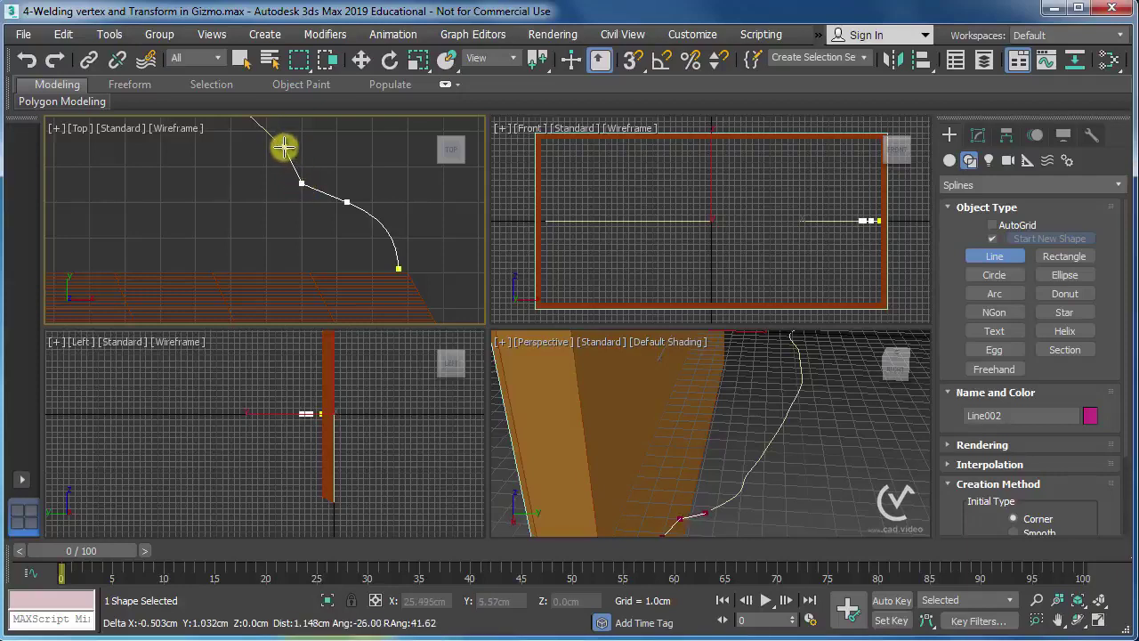
{"action": "left_click", "coordinate": [283, 153]}
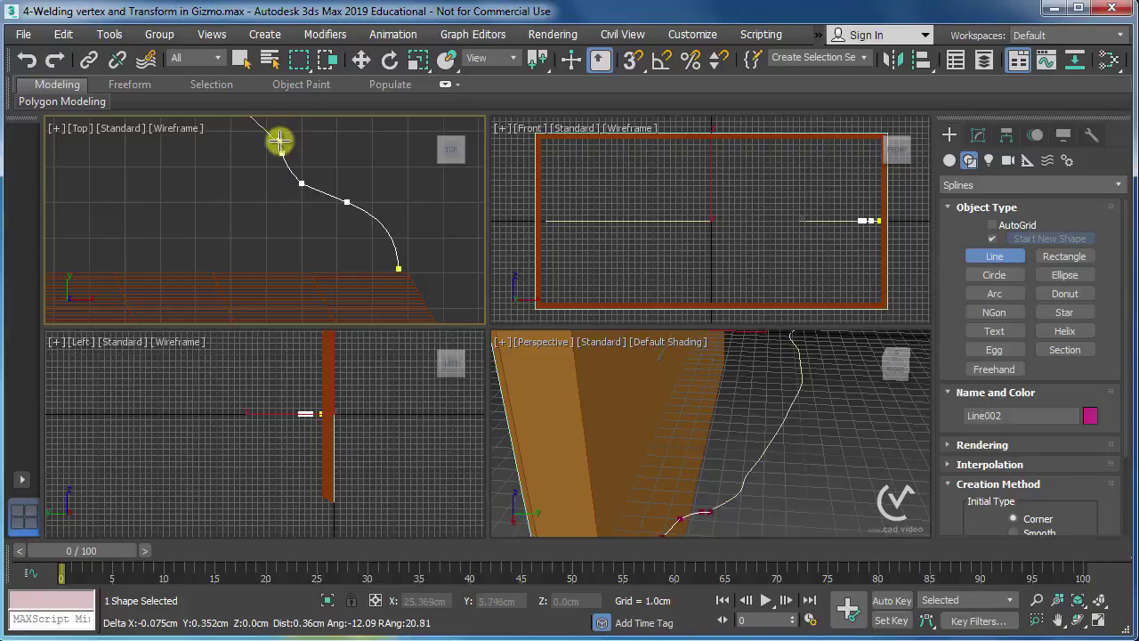
{"action": "right_click", "coordinate": [258, 145]}
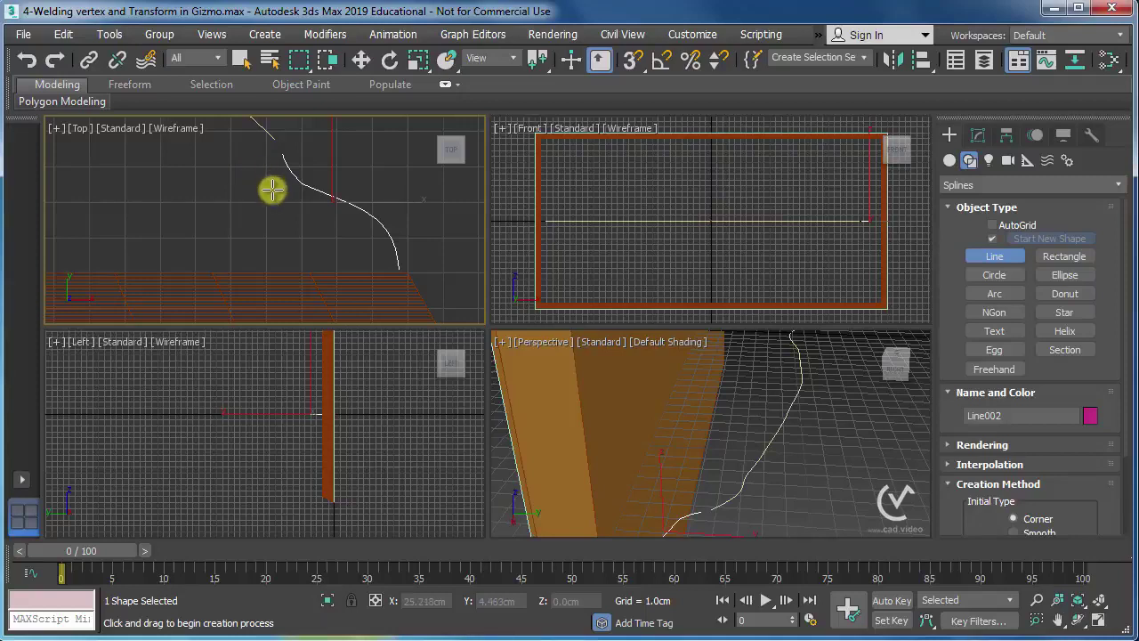
Step: Zoom to check the new line and return to Select Object mode
{"action": "scroll", "coordinate": [273, 201], "scroll_direction": "up", "scroll_amount": 2}
{"action": "scroll", "coordinate": [279, 183], "scroll_direction": "up", "scroll_amount": 2}
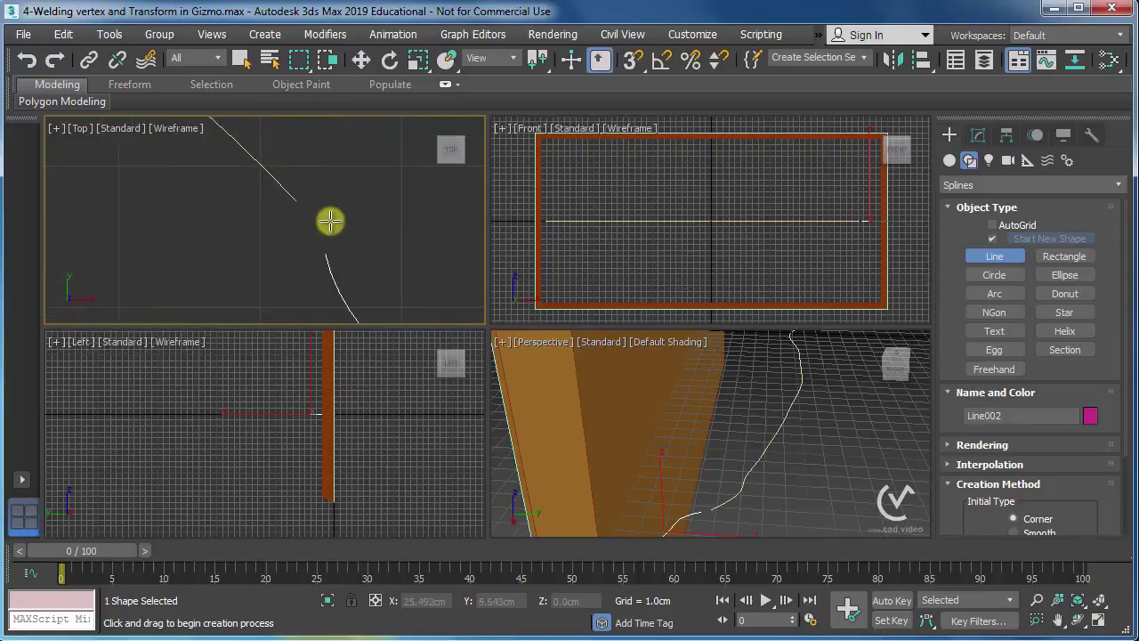
{"action": "scroll", "coordinate": [361, 234], "scroll_direction": "down", "scroll_amount": 3}
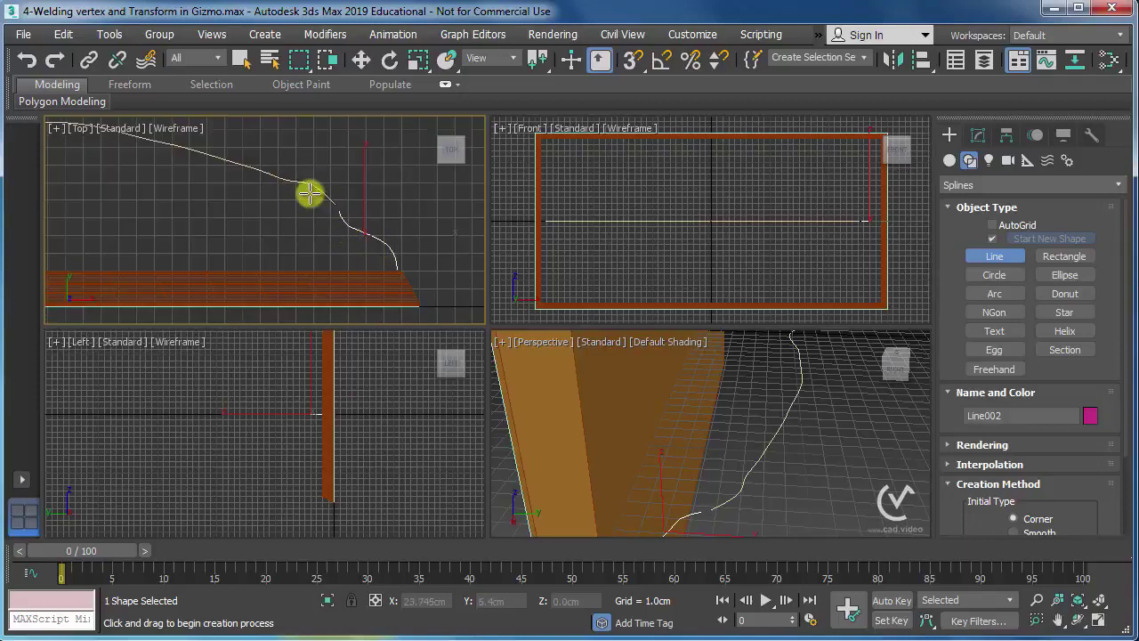
{"action": "left_click", "coordinate": [240, 58]}
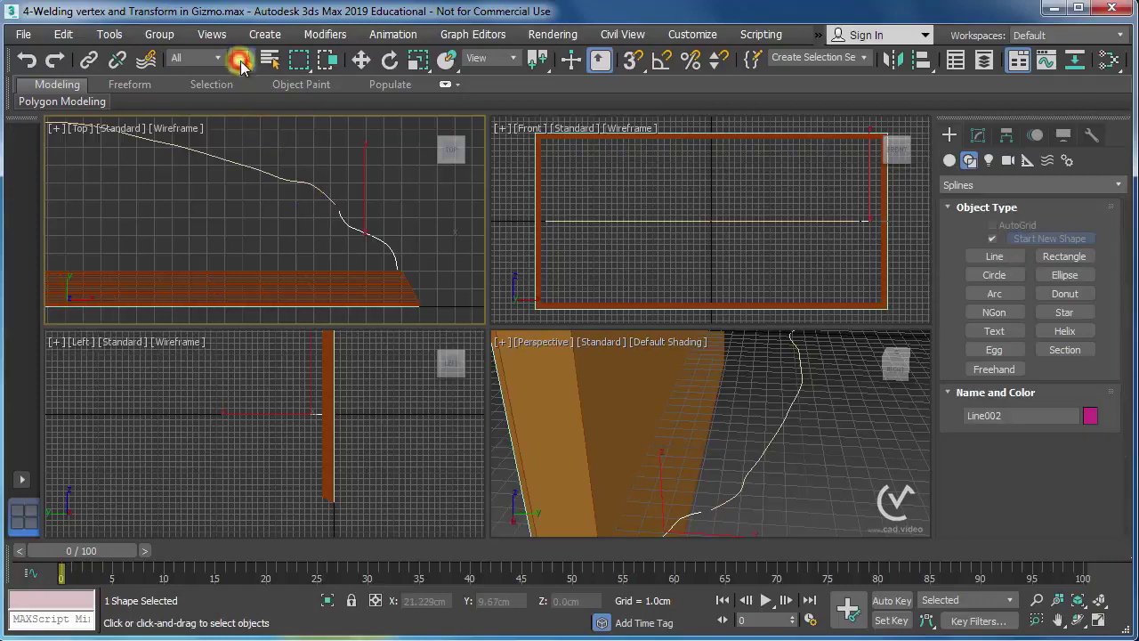
Step: Select Freehand001 in the Modify panel, start Attach, and find the 0.1cm auto-weld threshold
{"action": "left_click", "coordinate": [285, 179]}
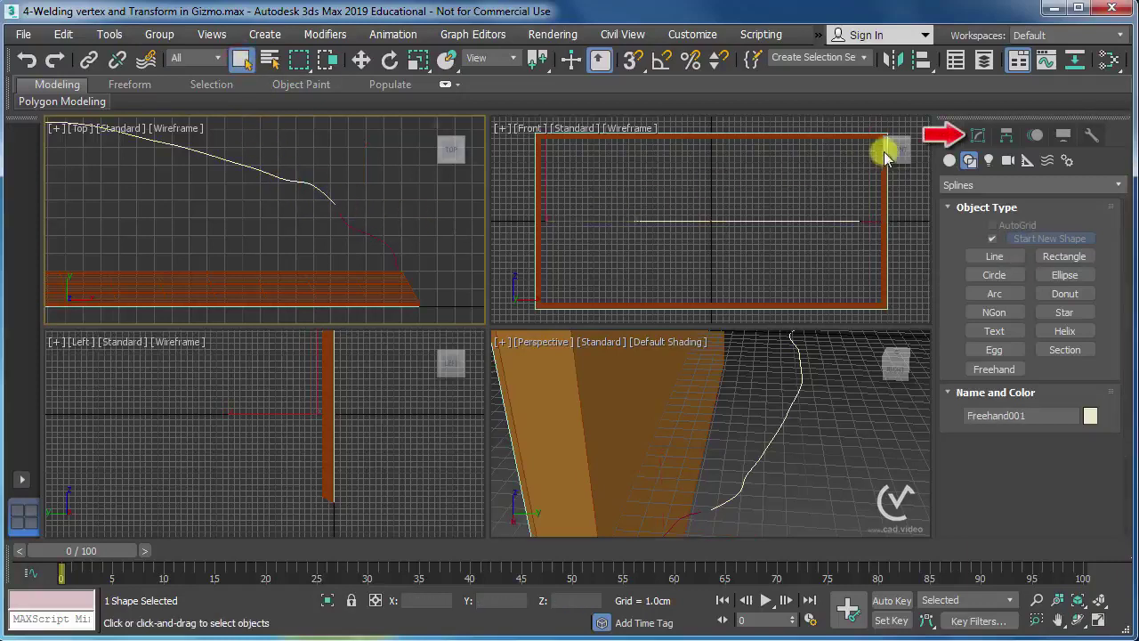
{"action": "left_click", "coordinate": [978, 135]}
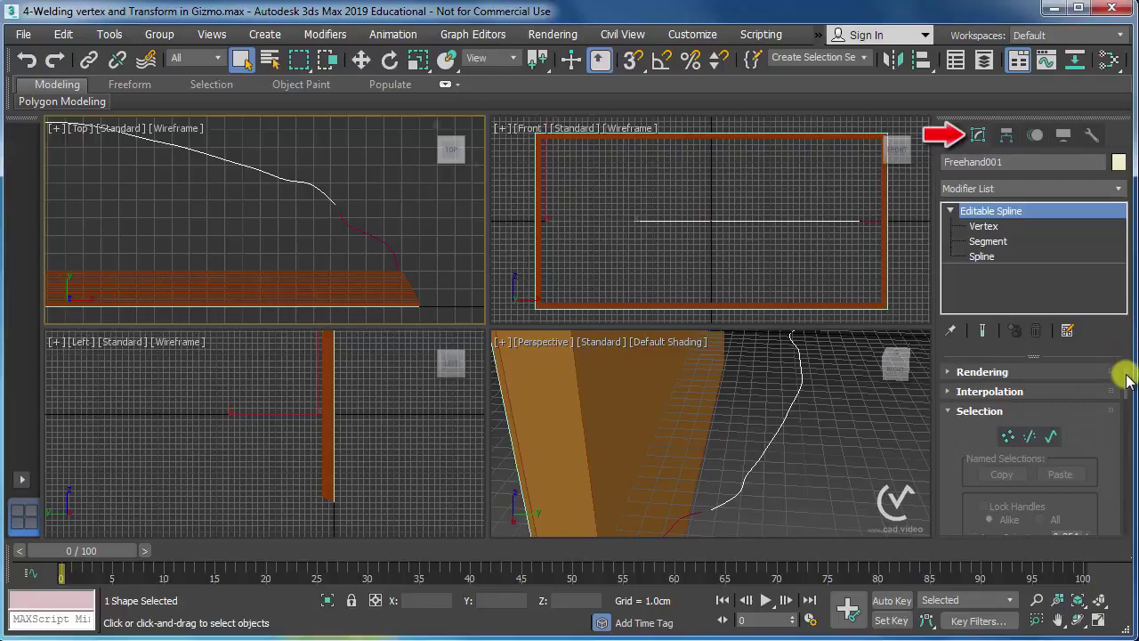
{"action": "left_click_drag", "start_coordinate": [1123, 378], "coordinate": [1127, 432]}
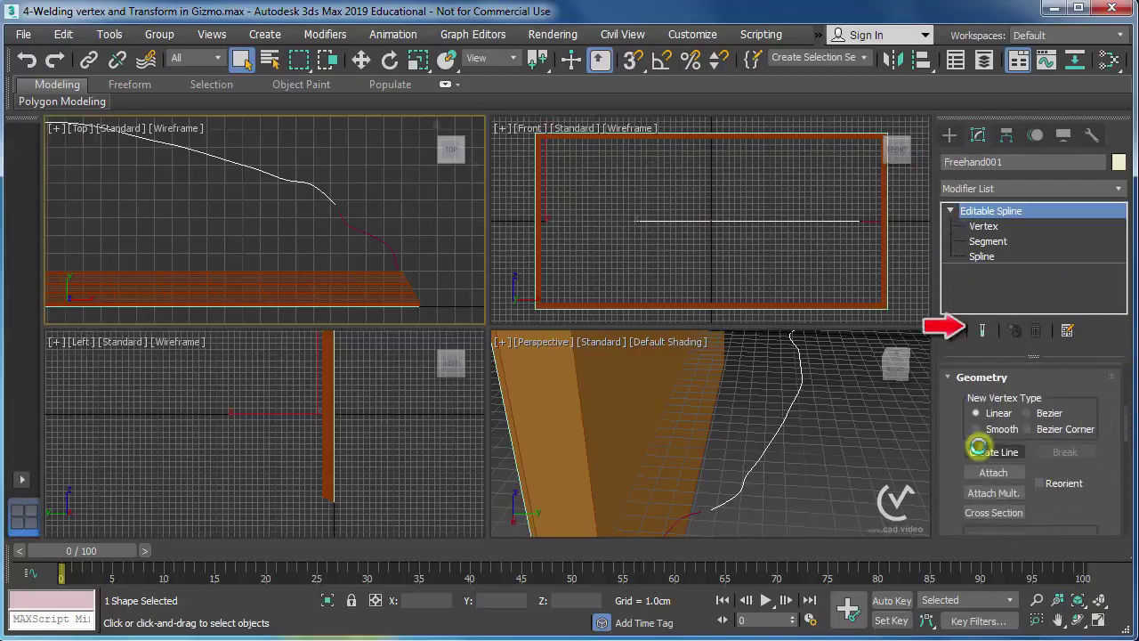
{"action": "left_click", "coordinate": [990, 472]}
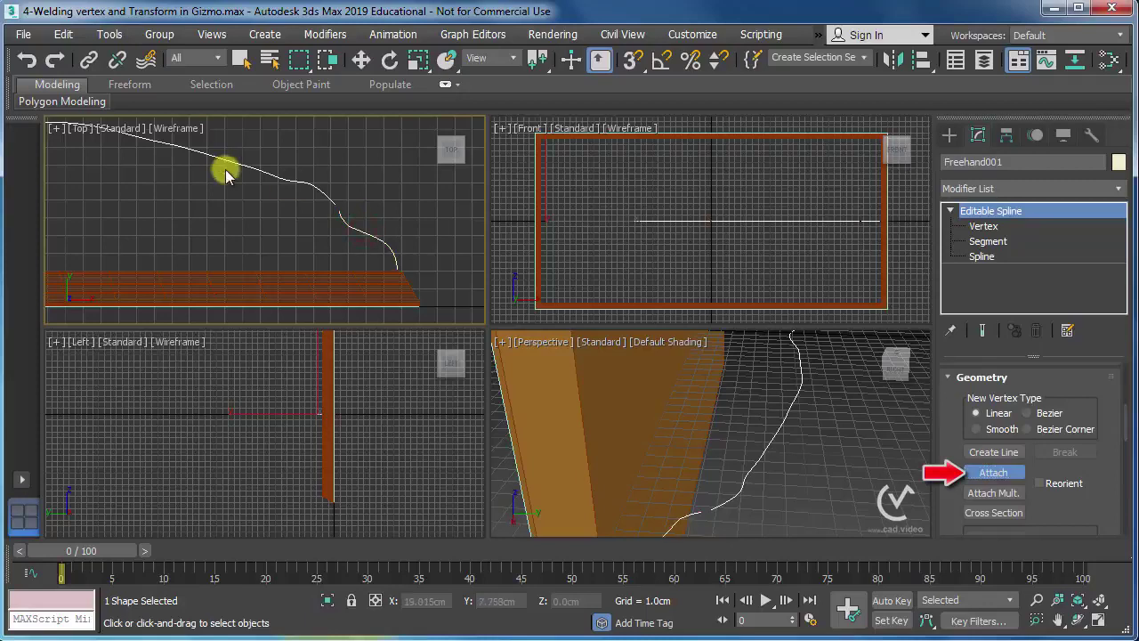
{"action": "scroll", "coordinate": [340, 205], "scroll_direction": "up", "scroll_amount": 2}
{"action": "scroll", "coordinate": [338, 212], "scroll_direction": "up", "scroll_amount": 2}
{"action": "scroll", "coordinate": [338, 210], "scroll_direction": "up", "scroll_amount": 2}
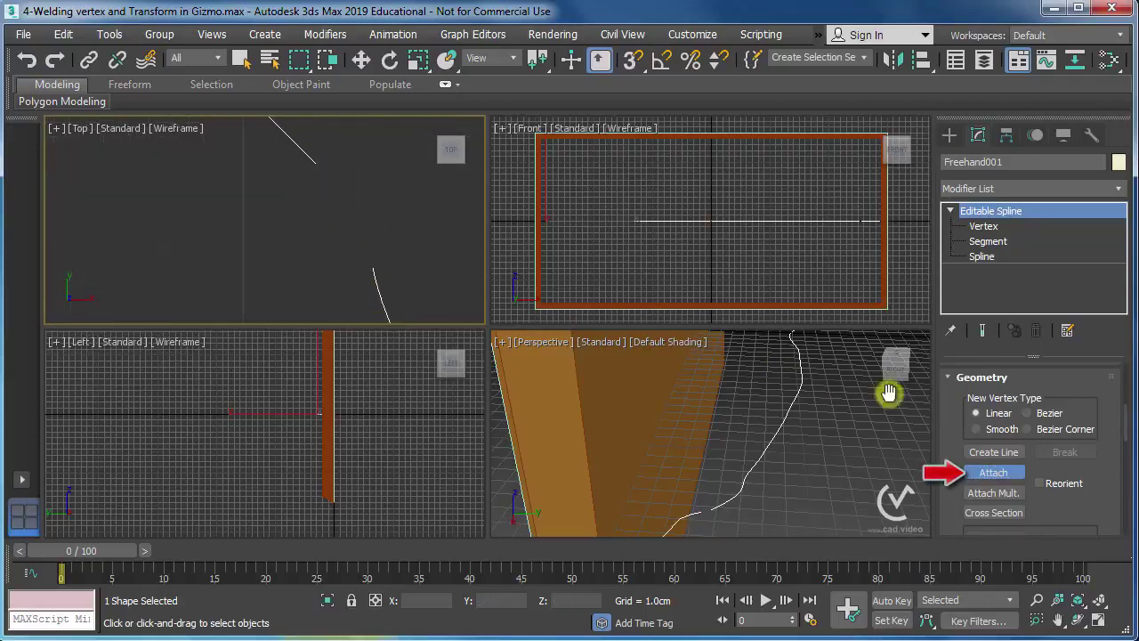
{"action": "left_click_drag", "start_coordinate": [1125, 425], "coordinate": [1126, 456]}
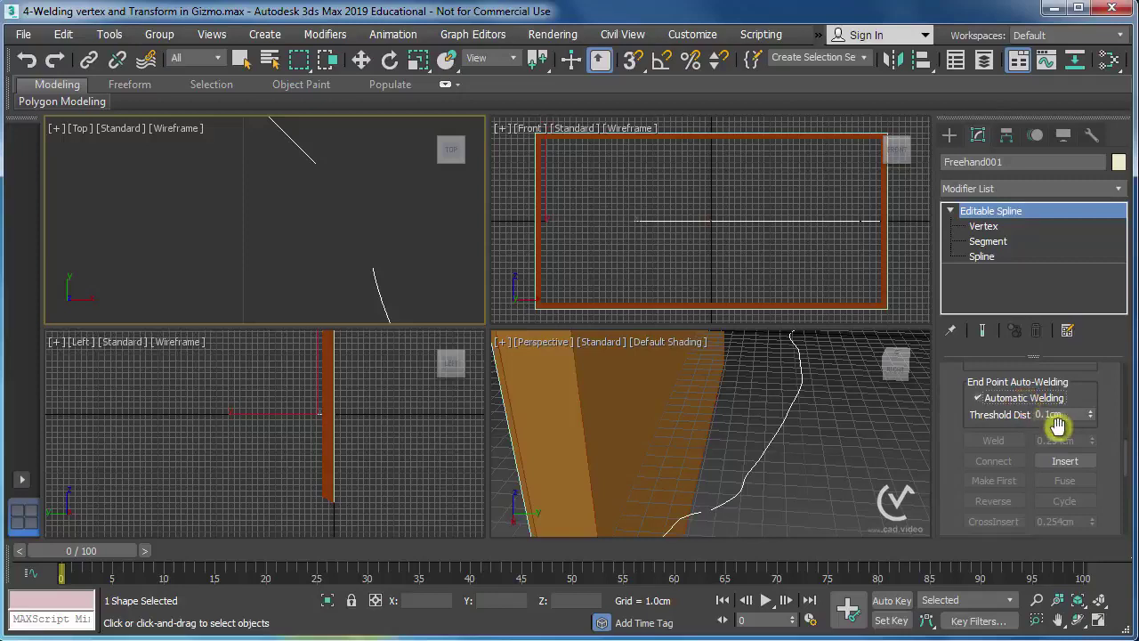
{"action": "left_click_drag", "start_coordinate": [1066, 417], "coordinate": [1043, 414]}
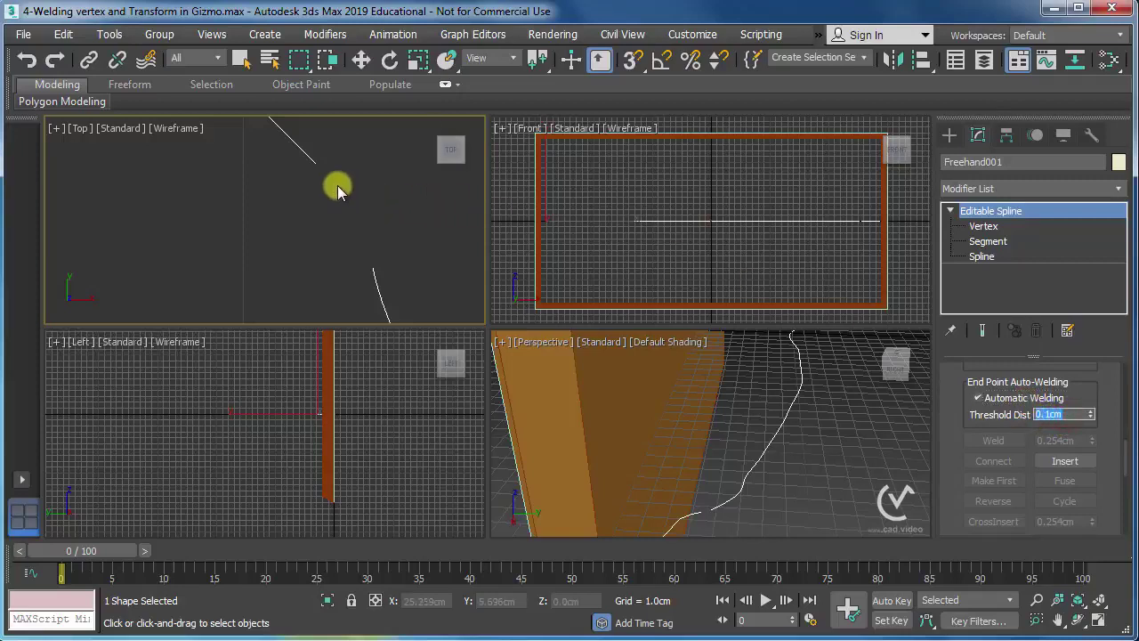
Step: Refocus and zoom out the Top view, then enter Vertex sub-object level
{"action": "left_click", "coordinate": [310, 163]}
{"action": "left_click", "coordinate": [309, 157]}
{"action": "scroll", "coordinate": [326, 166], "scroll_direction": "down", "scroll_amount": 1}
{"action": "scroll", "coordinate": [348, 210], "scroll_direction": "down", "scroll_amount": 1}
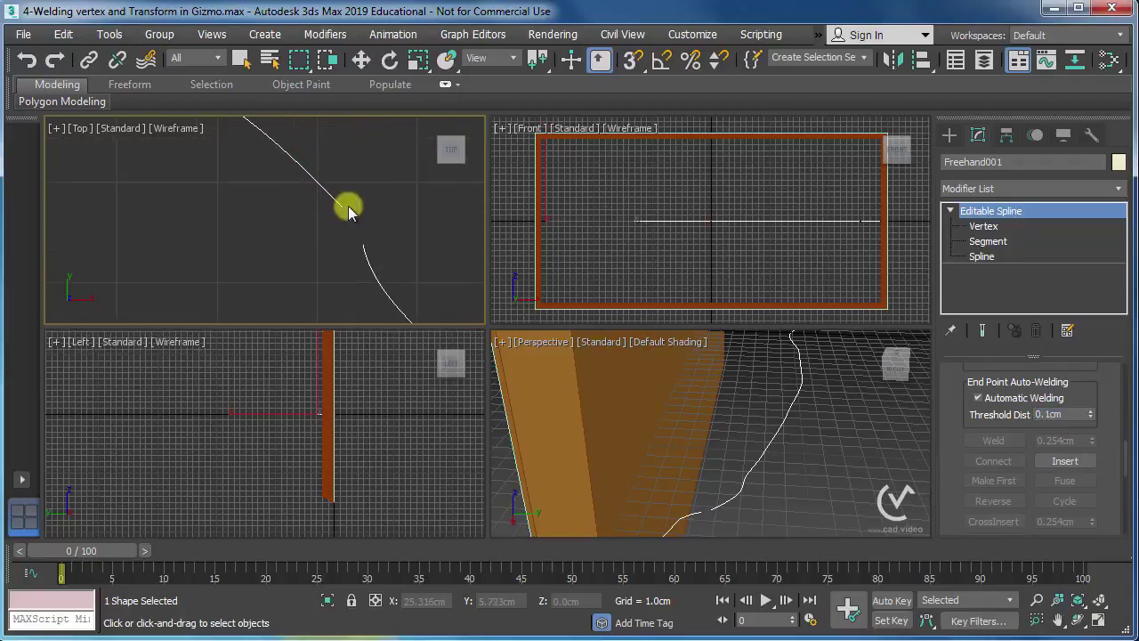
{"action": "left_click", "coordinate": [986, 226]}
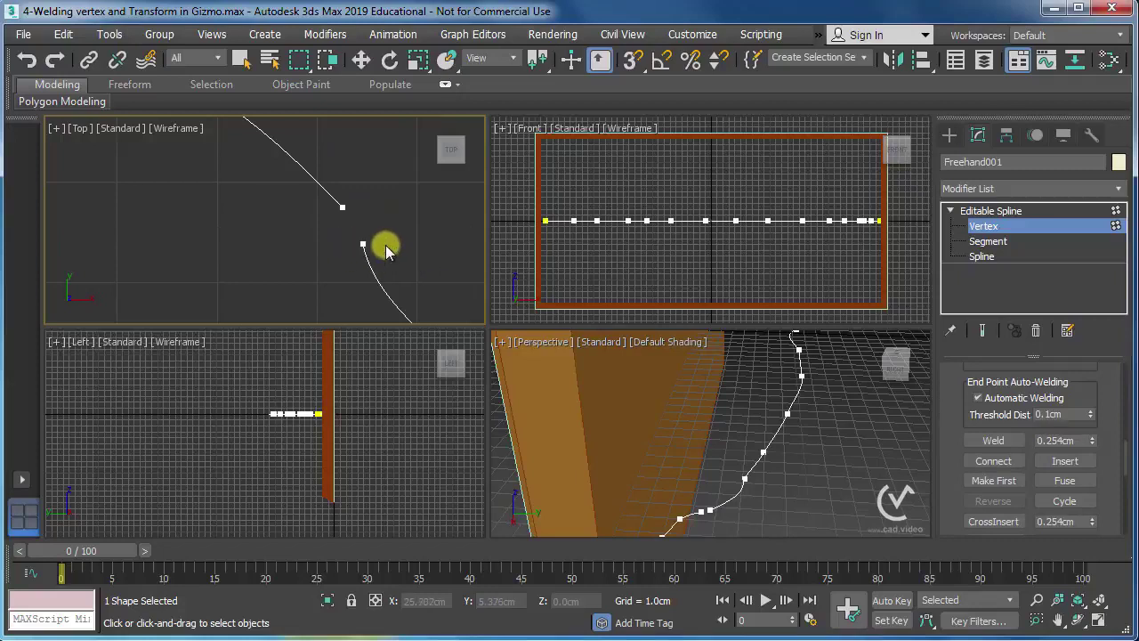
Step: Set the weld threshold to 1.0cm and move the lower curve's end vertex upward
{"action": "double_click", "coordinate": [1050, 415]}
{"action": "type", "text": "1"}
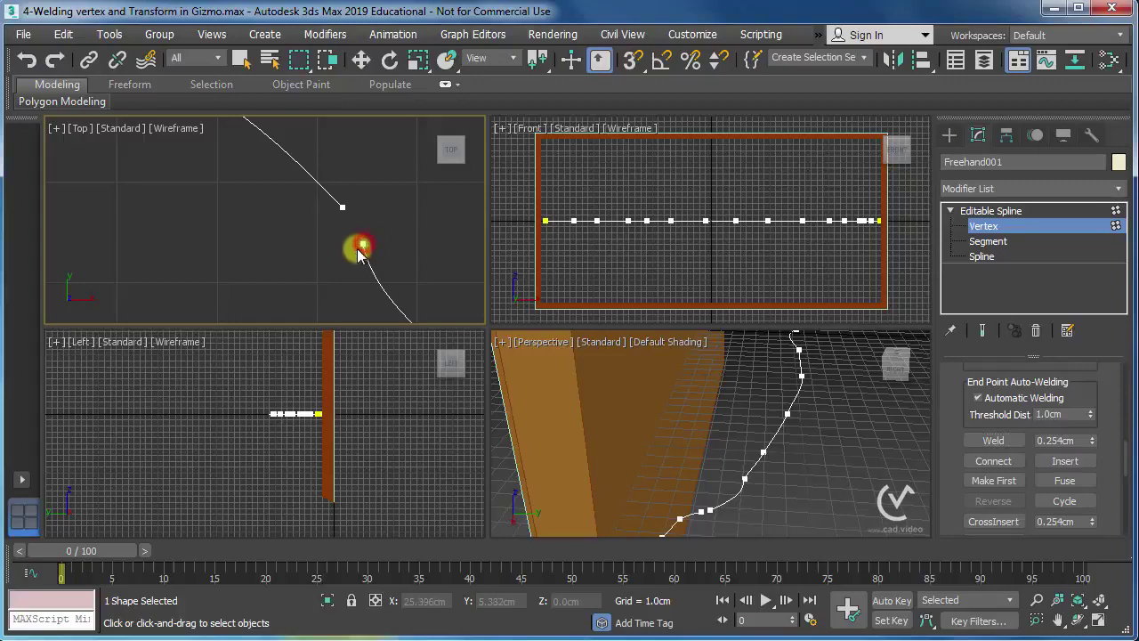
{"action": "scroll", "coordinate": [359, 248], "scroll_direction": "up", "scroll_amount": 5}
{"action": "left_click", "coordinate": [361, 59]}
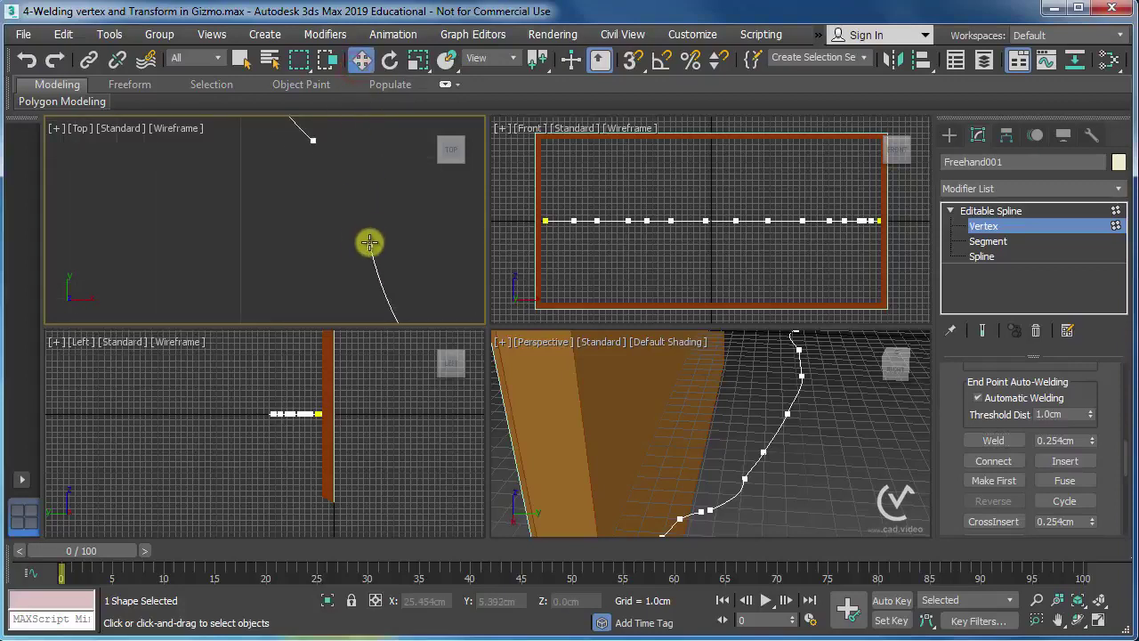
{"action": "left_click_drag", "start_coordinate": [369, 243], "coordinate": [341, 192]}
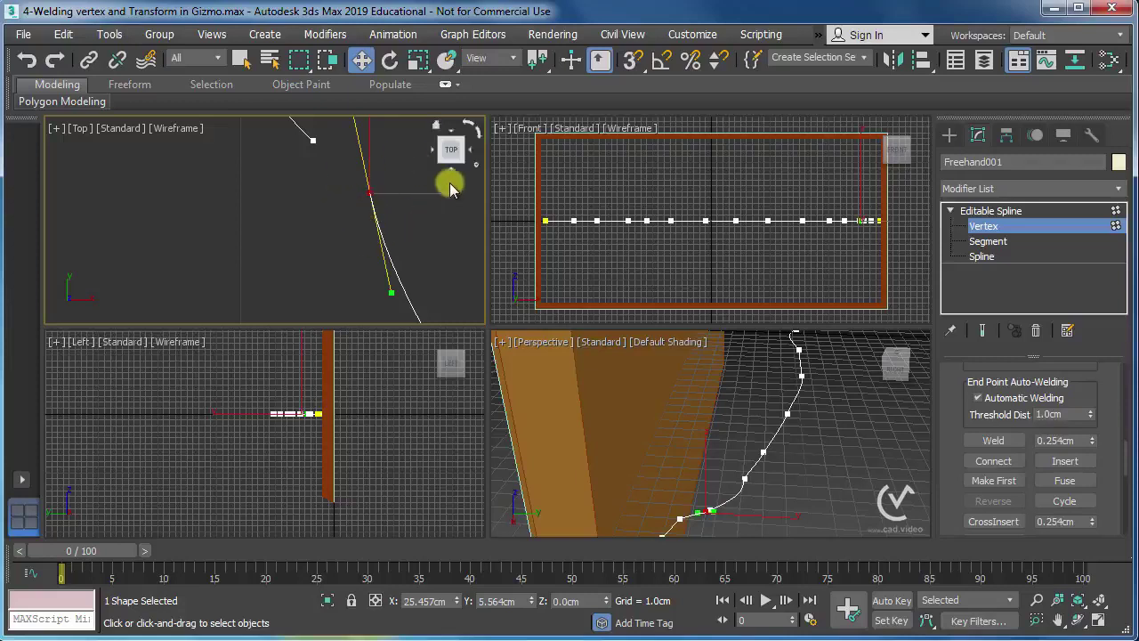
Step: Show the Axis Constraints toolbar and drag Freehand001's lower end vertex up-left toward the other open end
{"action": "right_click", "coordinate": [11, 62]}
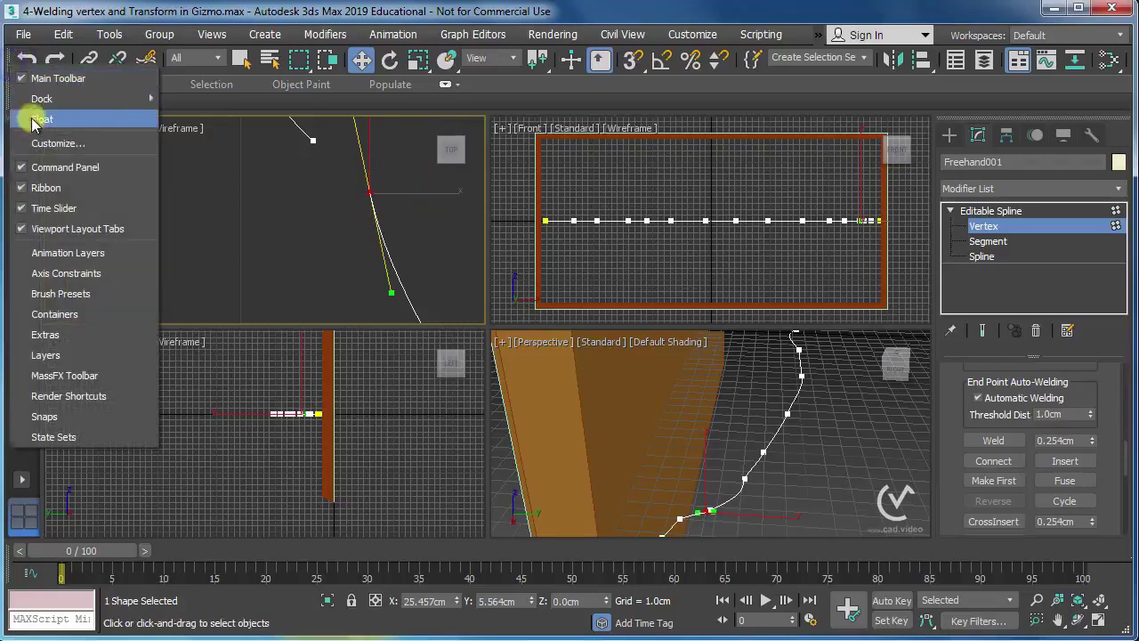
{"action": "left_click", "coordinate": [72, 274]}
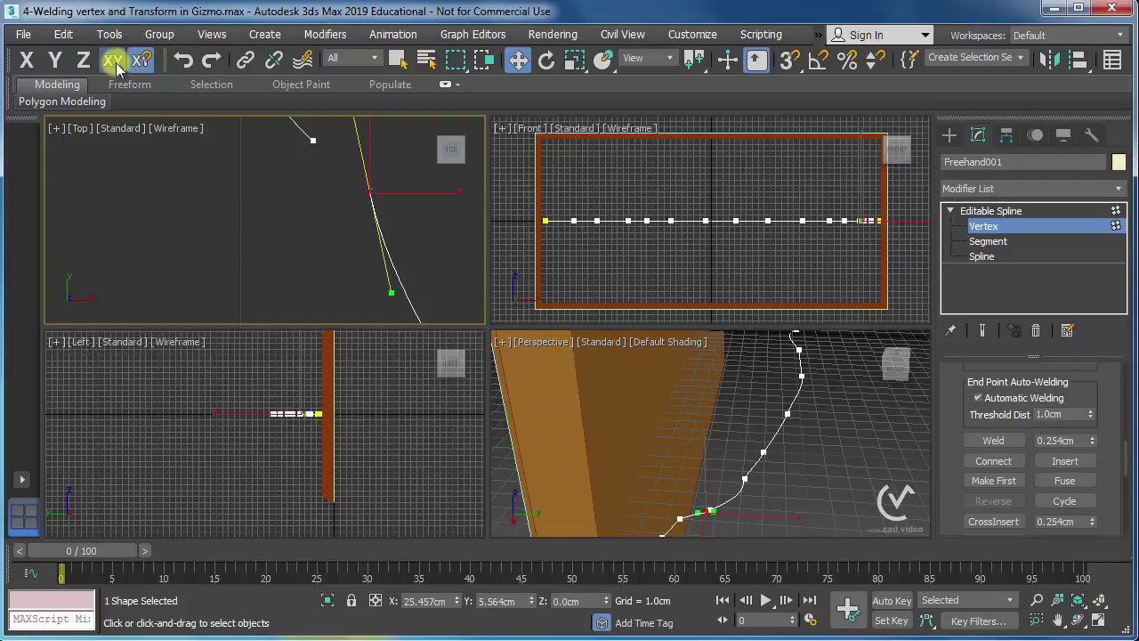
{"action": "middle_click_drag", "start_coordinate": [324, 185], "coordinate": [304, 233]}
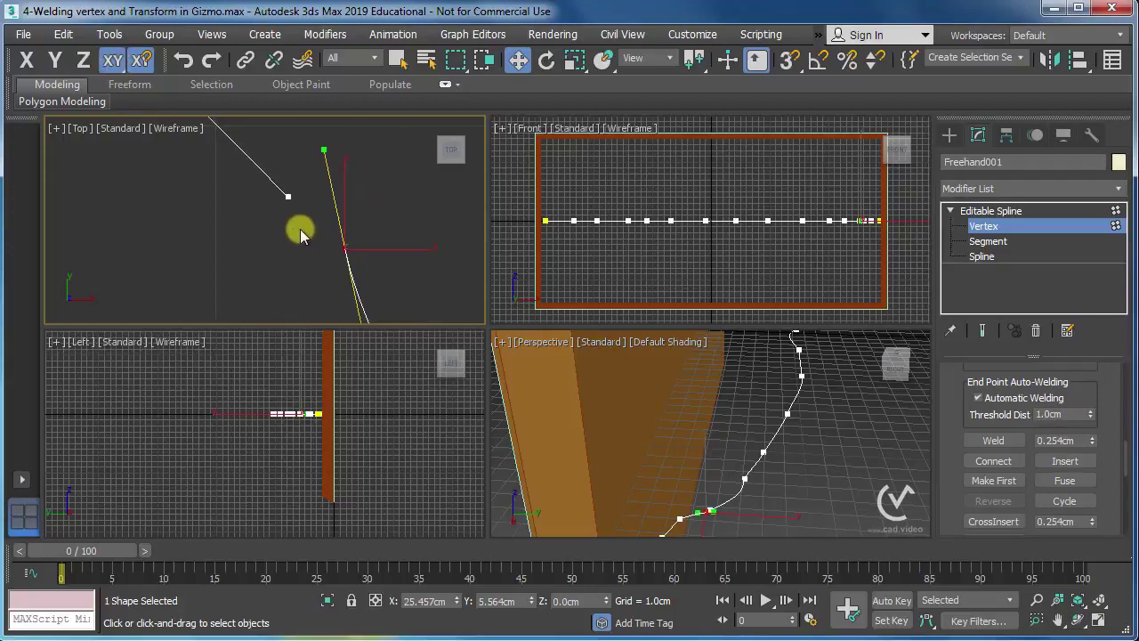
{"action": "scroll", "coordinate": [300, 229], "scroll_direction": "down", "scroll_amount": 2}
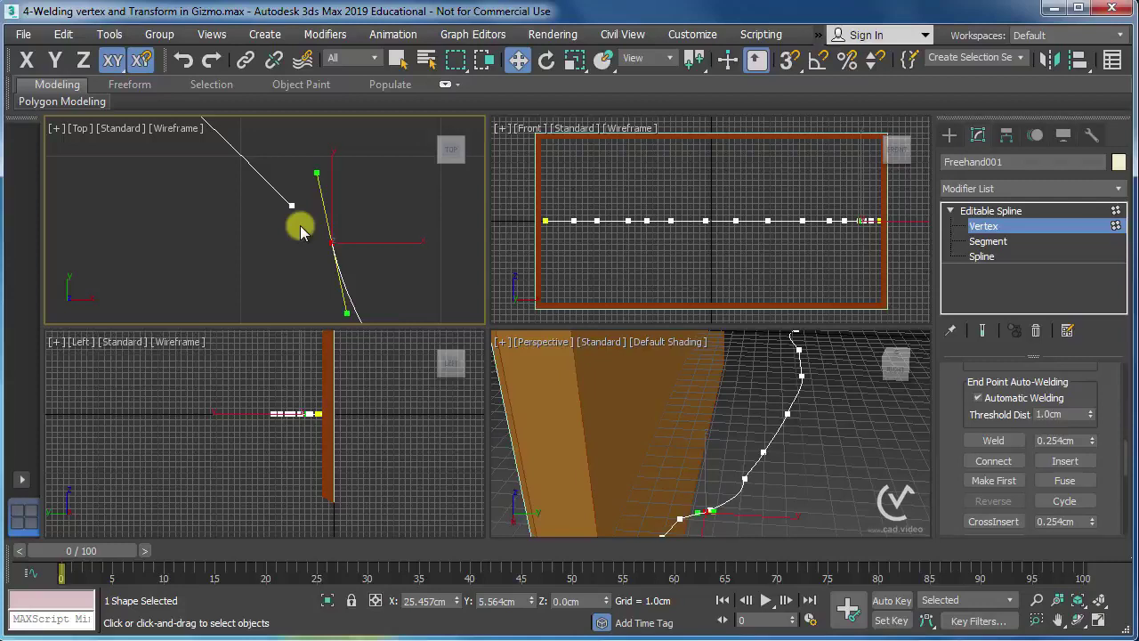
{"action": "key", "text": "x"}
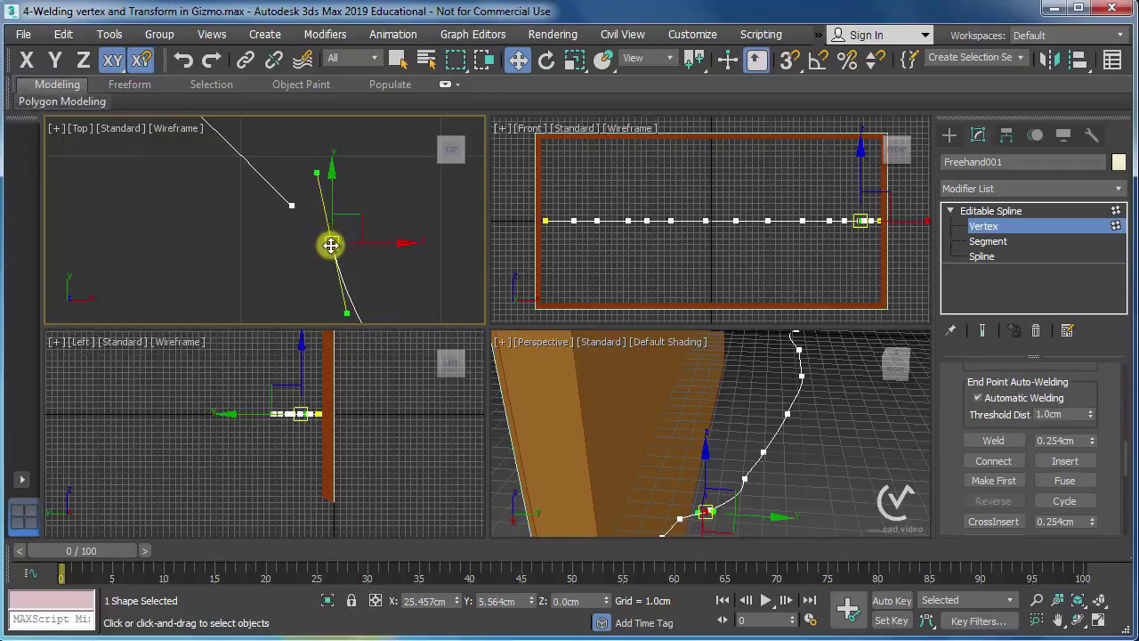
{"action": "left_click_drag", "start_coordinate": [331, 245], "coordinate": [300, 216]}
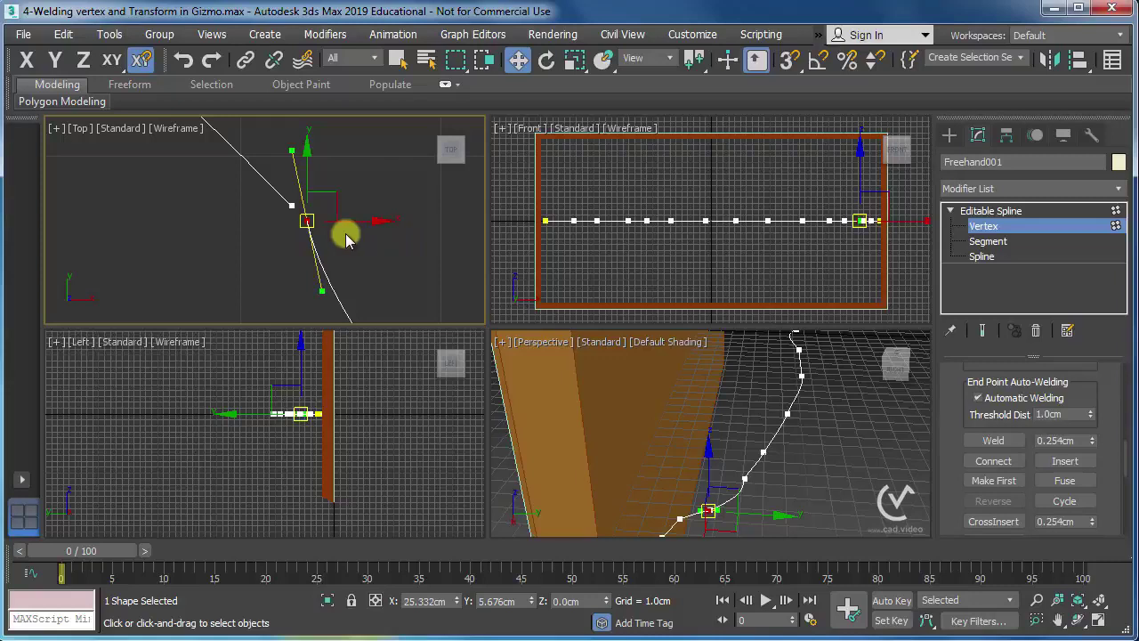
Step: Switch snapping from Grid Points to Vertex in Grid and Snap Settings and turn snaps on
{"action": "left_click", "coordinate": [789, 61]}
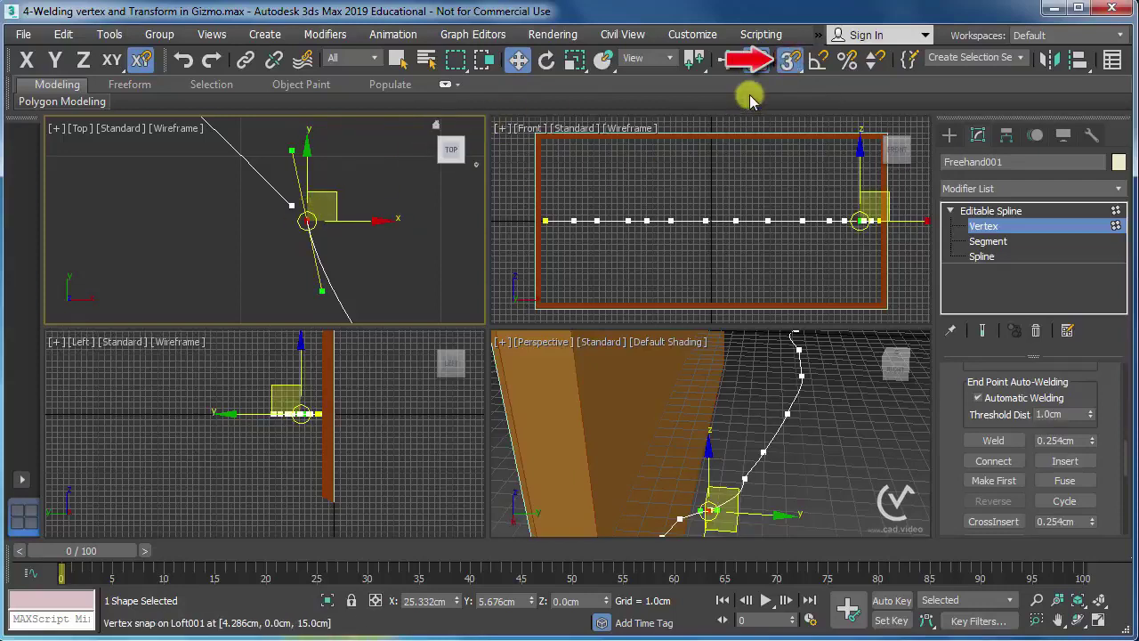
{"action": "right_click", "coordinate": [788, 62]}
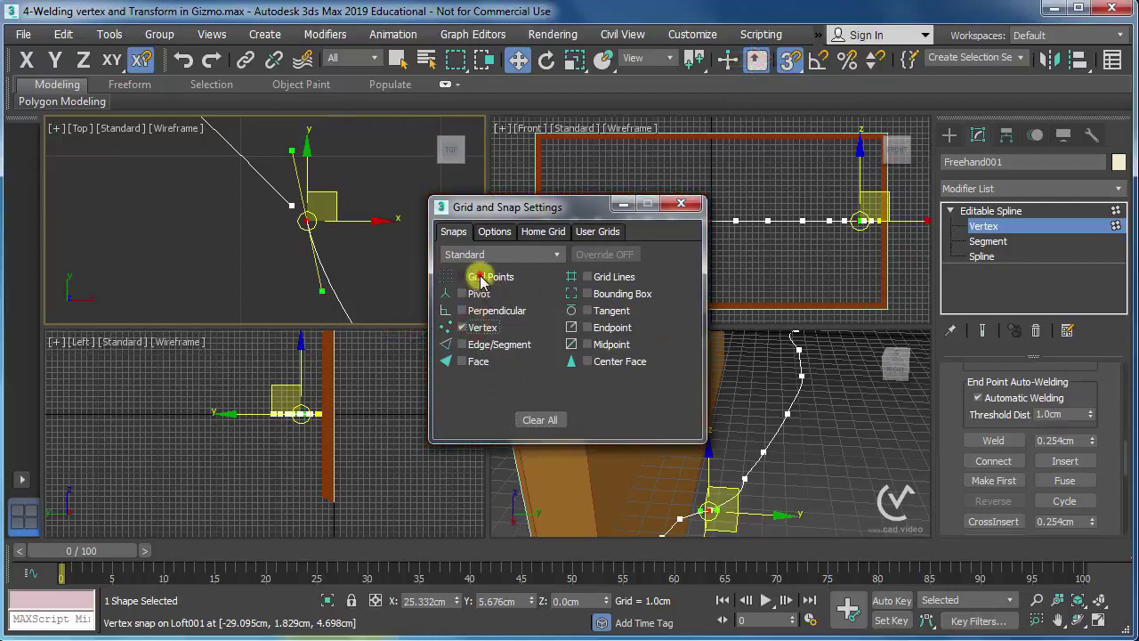
{"action": "left_click", "coordinate": [481, 278]}
{"action": "left_click", "coordinate": [462, 344]}
{"action": "left_click", "coordinate": [681, 203]}
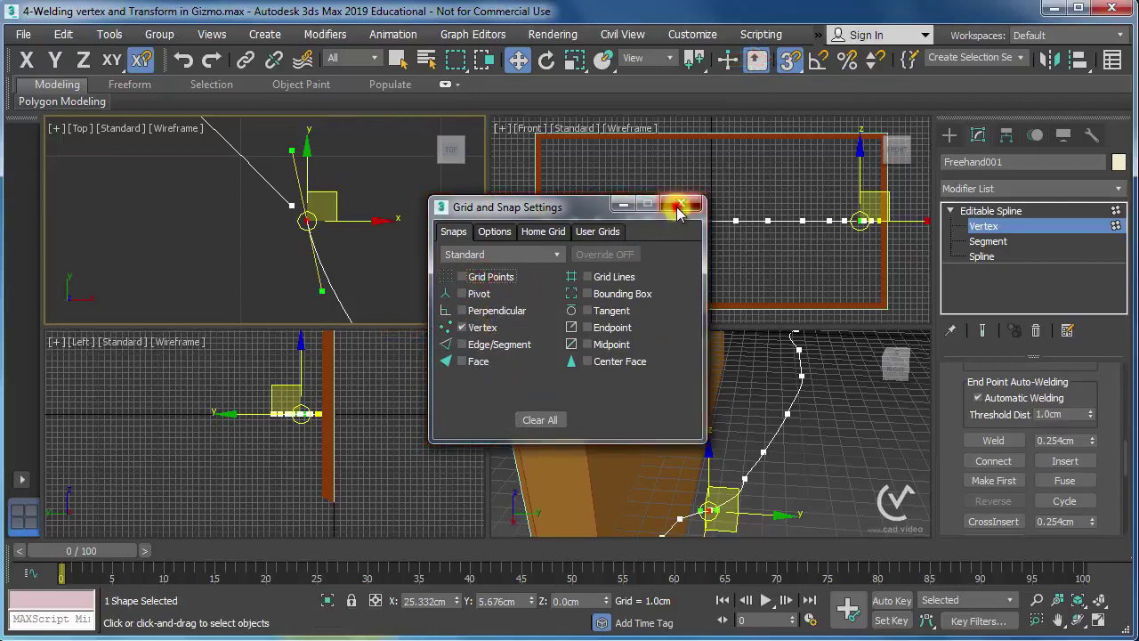
{"action": "left_click", "coordinate": [783, 61]}
Step: Snap the end vertex onto the other curve's endpoint and convert the joint to Bezier
{"action": "left_click_drag", "start_coordinate": [308, 220], "coordinate": [299, 206]}
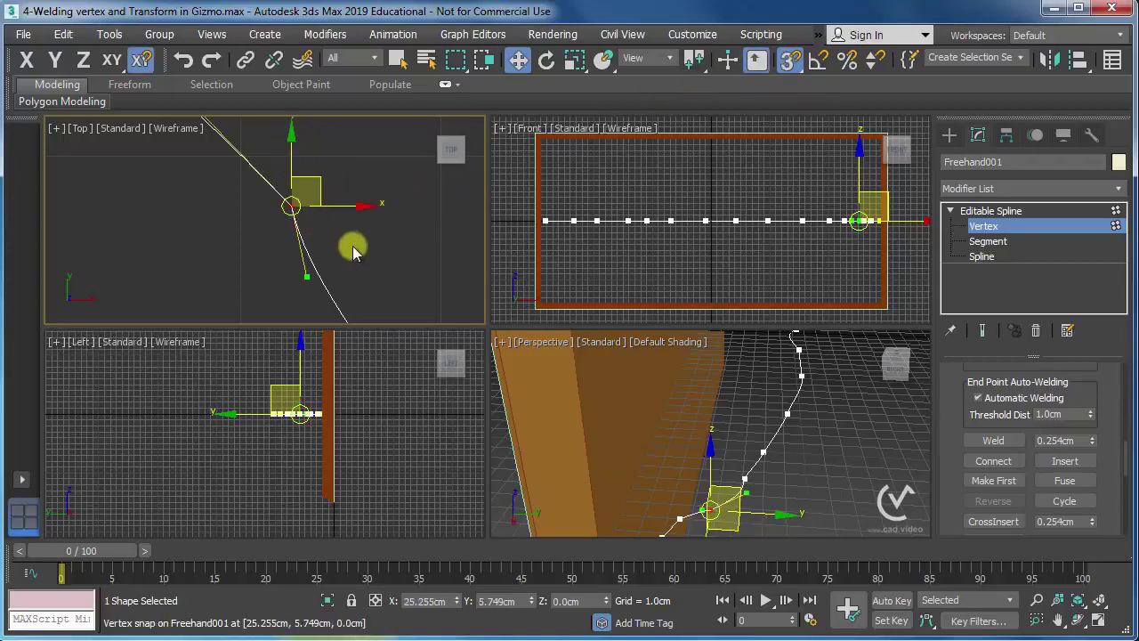
{"action": "scroll", "coordinate": [325, 236], "scroll_direction": "down", "scroll_amount": 4}
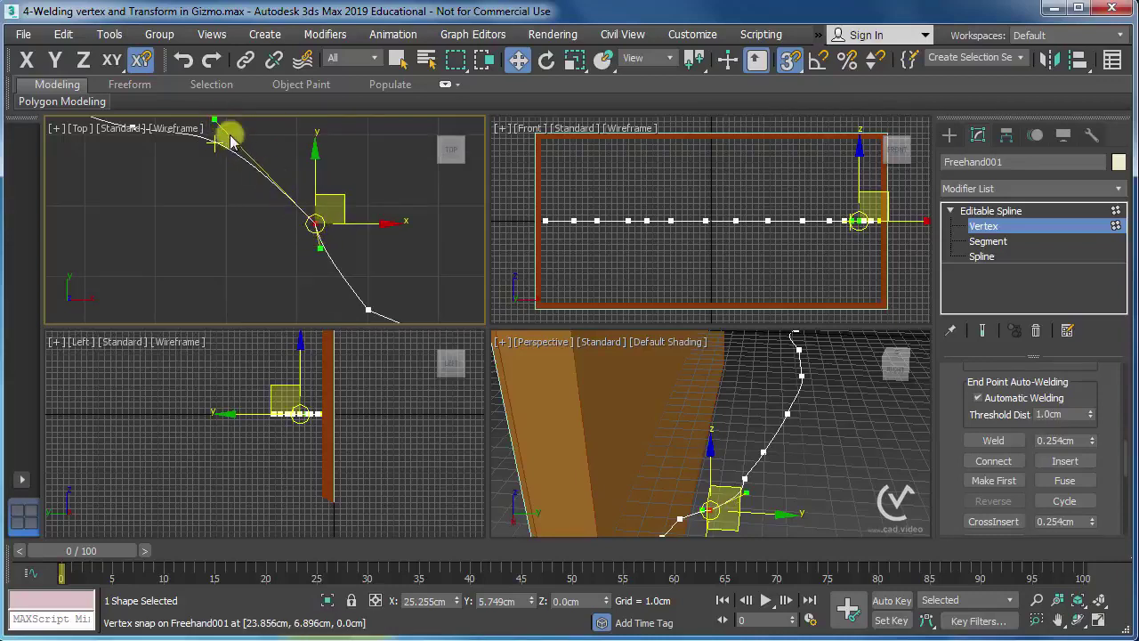
{"action": "right_click", "coordinate": [314, 222]}
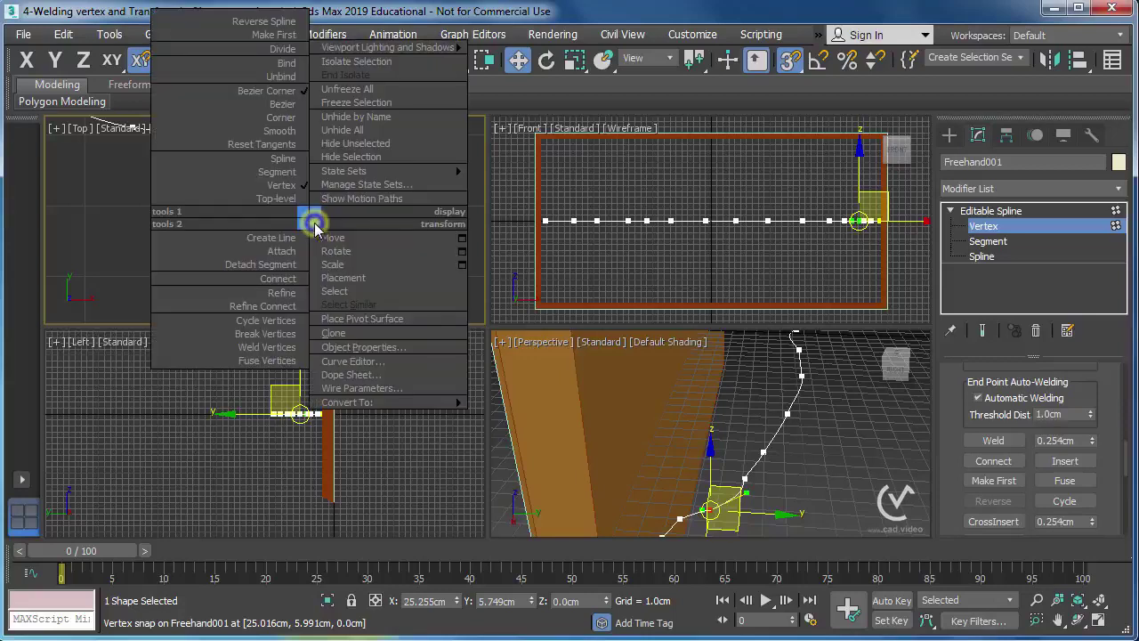
{"action": "left_click", "coordinate": [281, 93]}
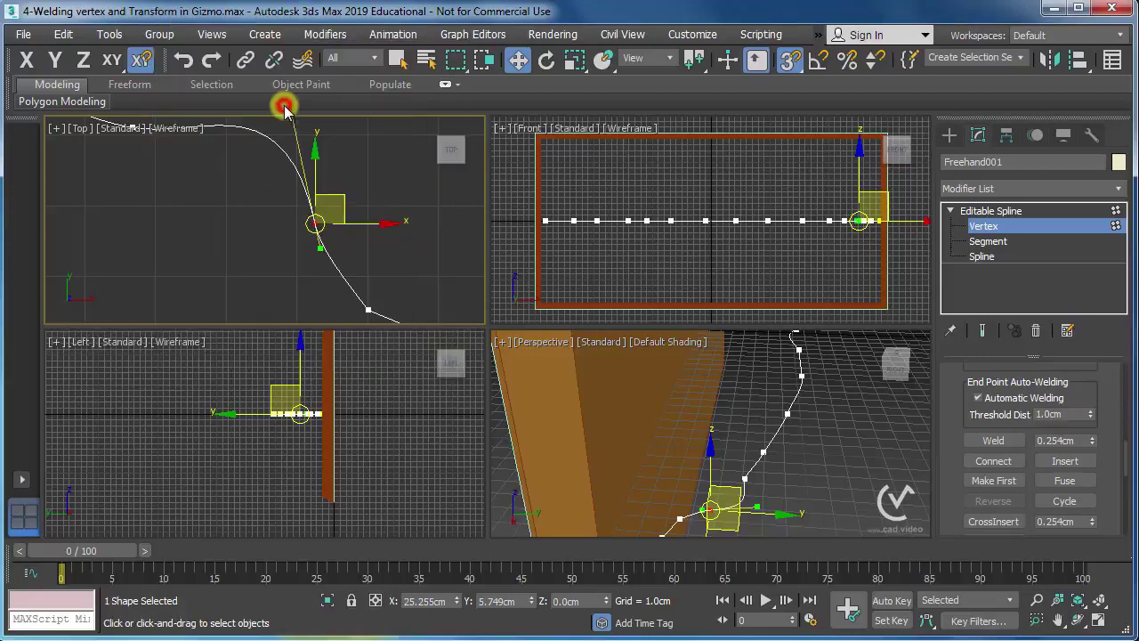
Step: Drag the upper Bezier tangent handle to smooth the curve through the joint
{"action": "middle_click_drag", "start_coordinate": [283, 205], "coordinate": [285, 254]}
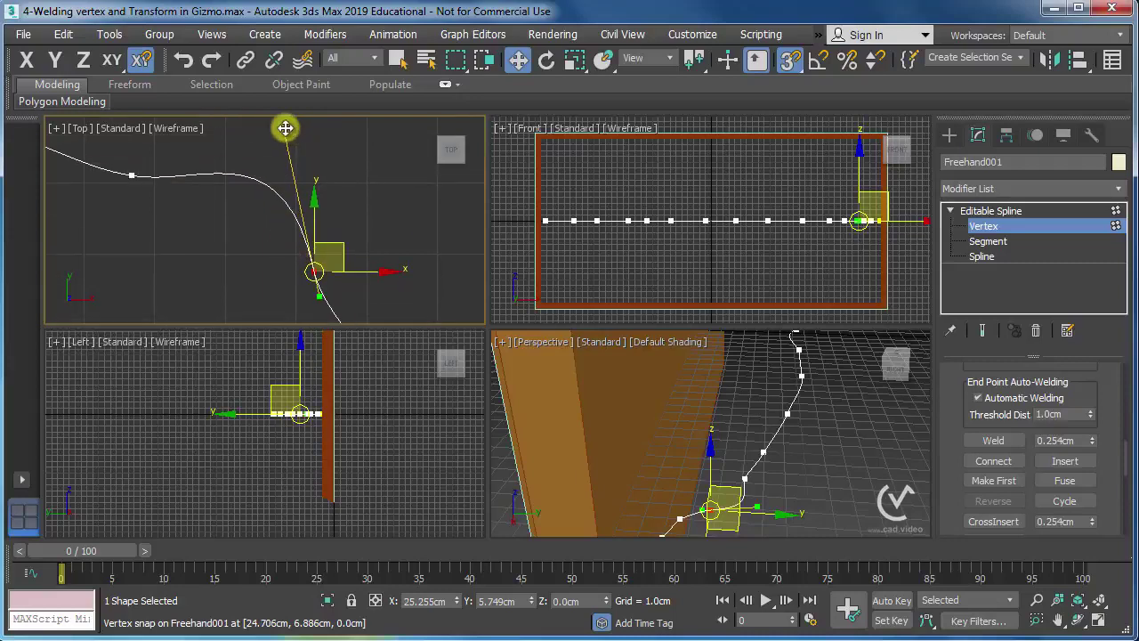
{"action": "mouse_move", "coordinate": [288, 140]}
{"action": "left_mouse_down"}
{"action": "mouse_move", "coordinate": [296, 222]}
{"action": "mouse_move", "coordinate": [327, 304]}
{"action": "left_mouse_up"}
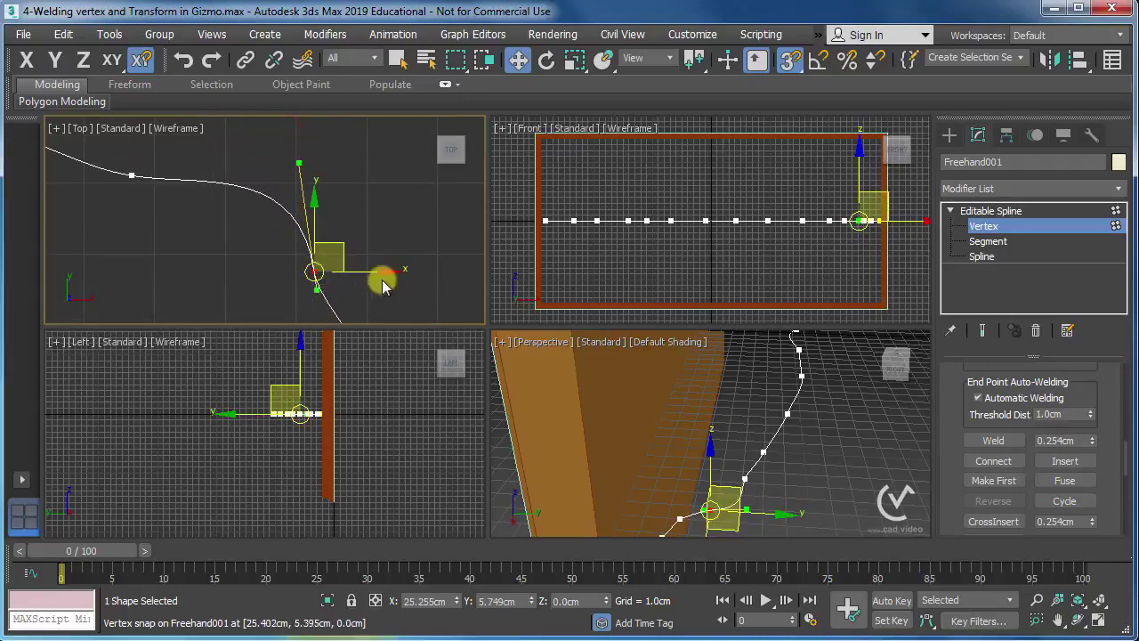
{"action": "left_click", "coordinate": [374, 213]}
{"action": "scroll", "coordinate": [376, 222], "scroll_direction": "down", "scroll_amount": 1}
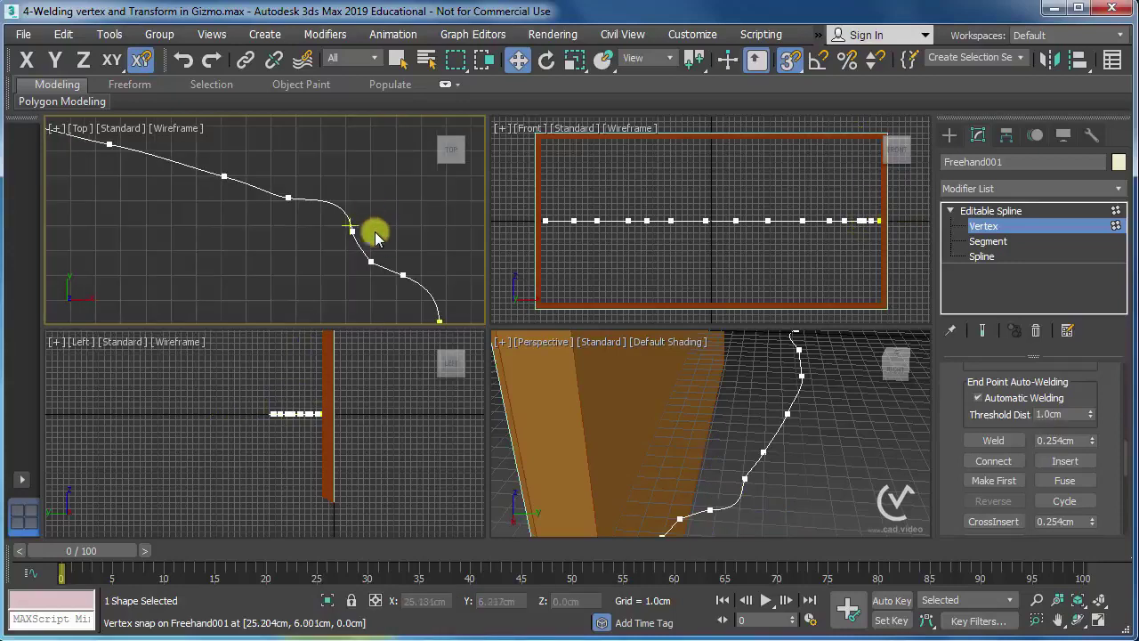
{"action": "scroll", "coordinate": [386, 255], "scroll_direction": "down", "scroll_amount": 1}
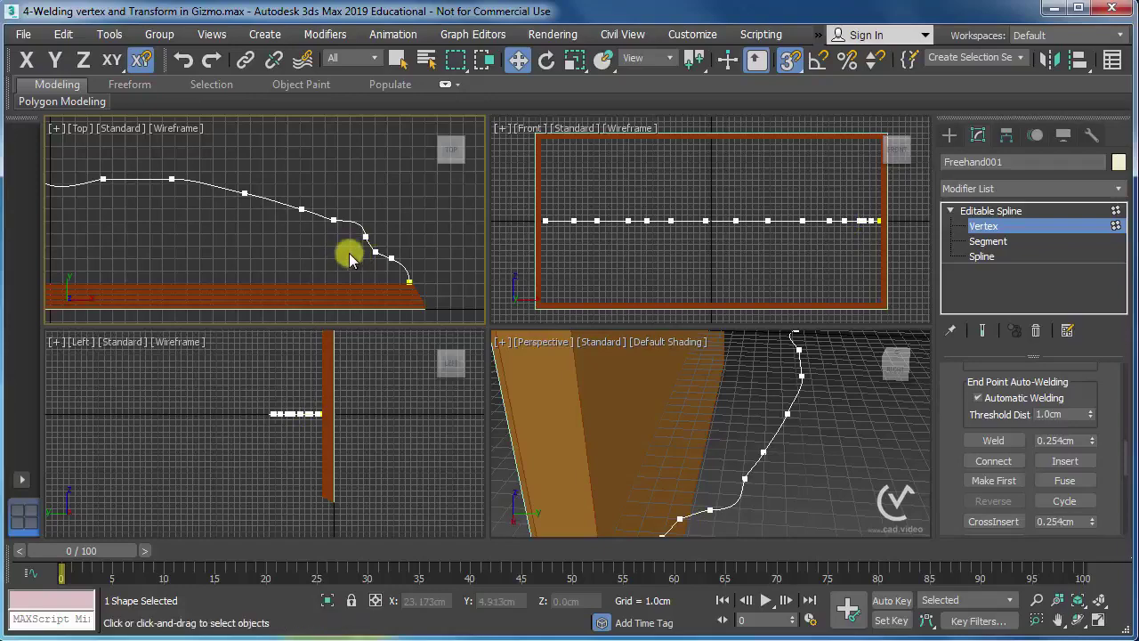
{"action": "scroll", "coordinate": [387, 259], "scroll_direction": "up", "scroll_amount": 2}
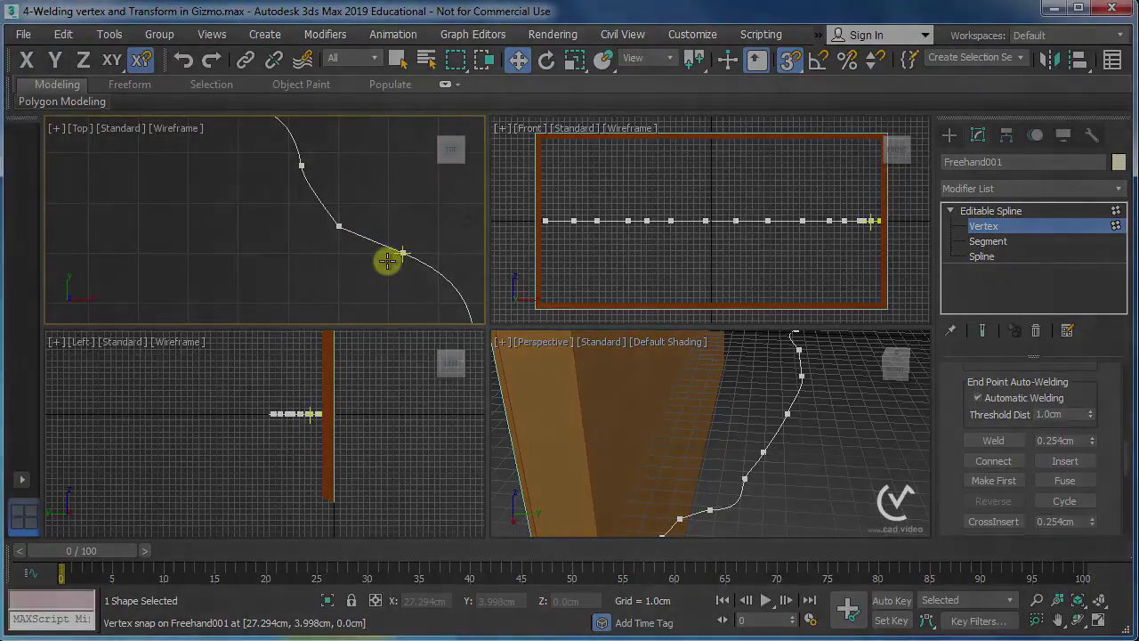